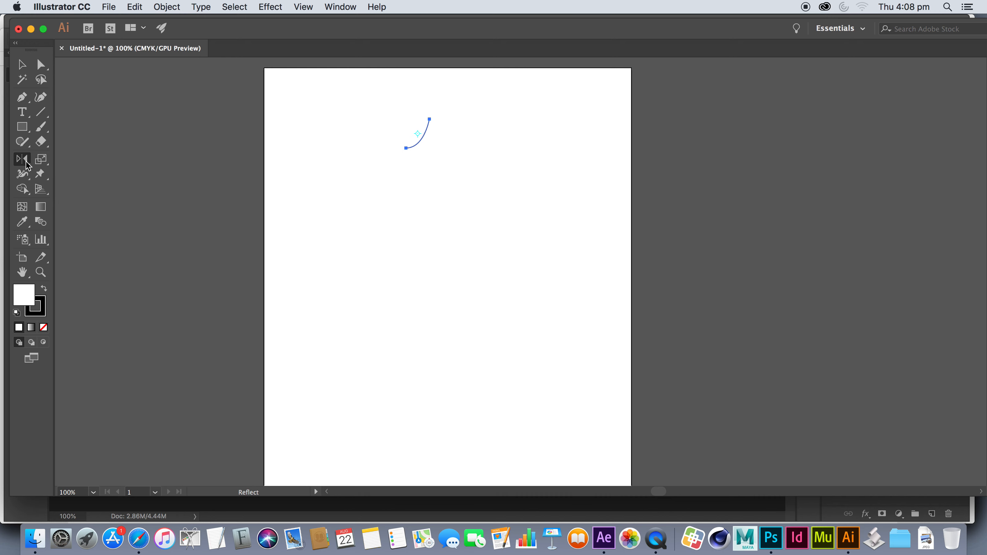
# Reflect a copy of the curve across the vertical axis and place it beside the original so their upper ends meet in a peak
pyautogui.doubleClick(22, 160)
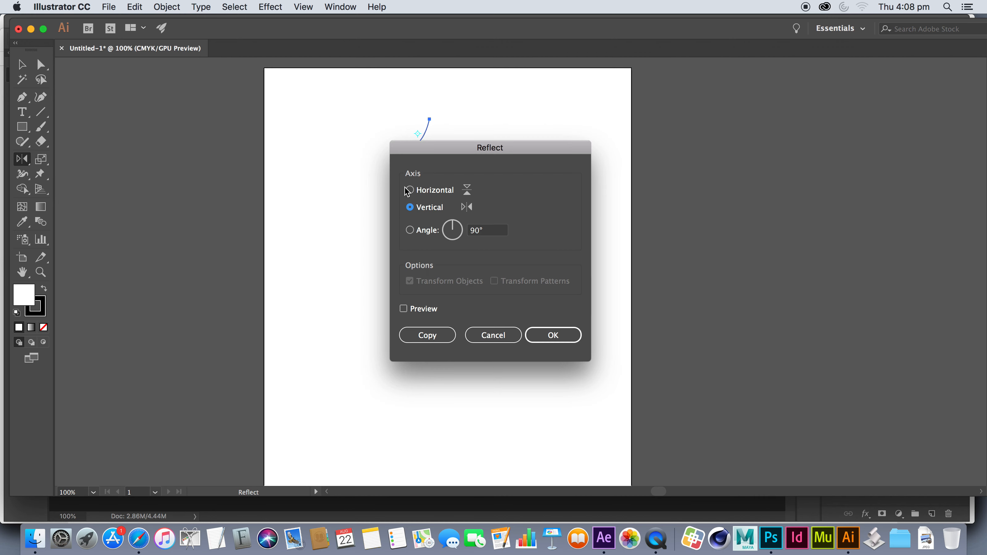
pyautogui.click(427, 335)
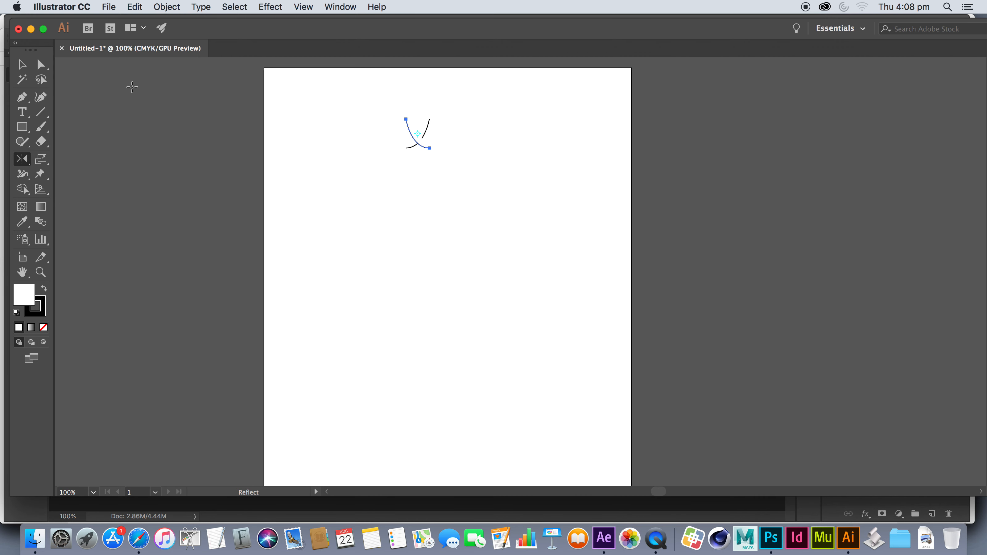
pyautogui.press('v')
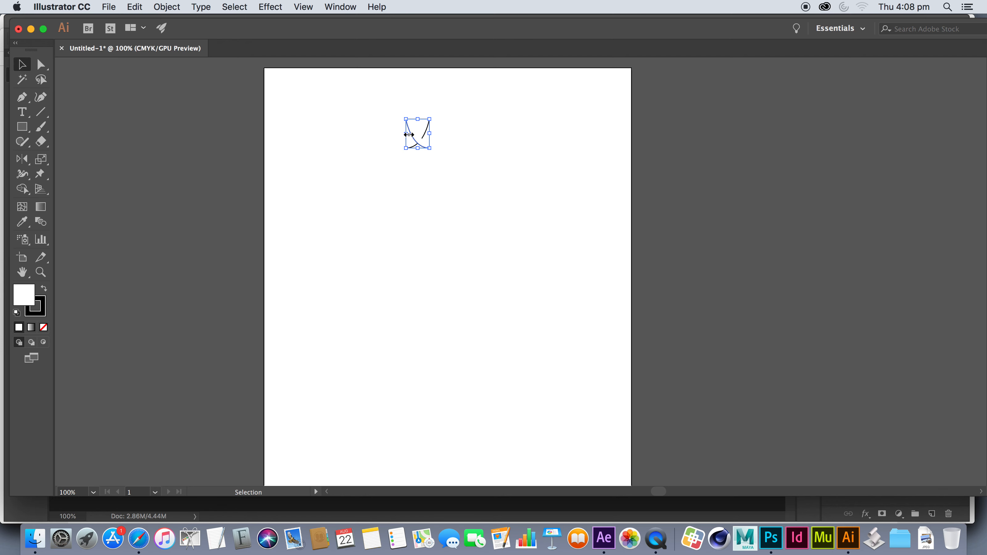
pyautogui.moveTo(412, 134); pyautogui.dragTo(441, 135)
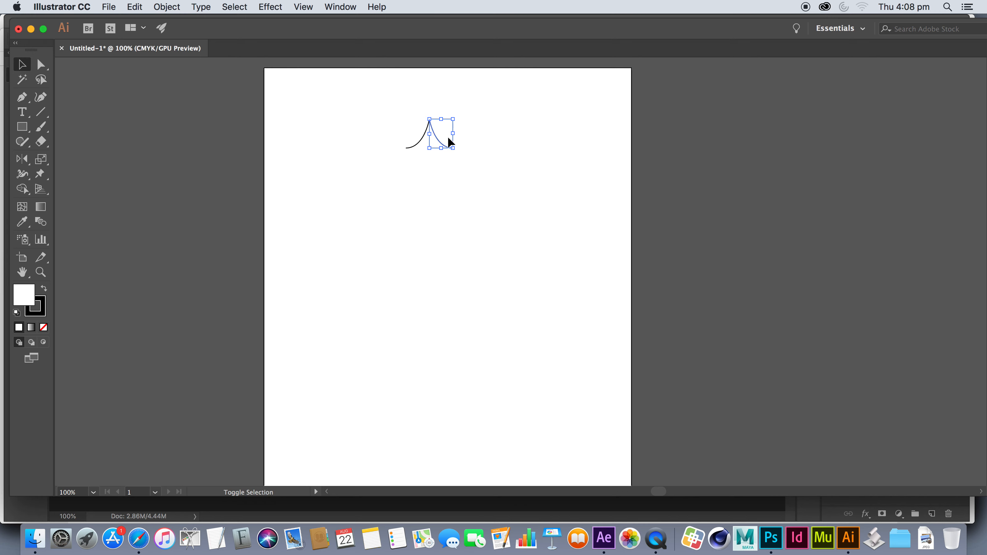
pyautogui.click(475, 173)
# Join the two curves at their shared upper anchor points
pyautogui.click(41, 64)
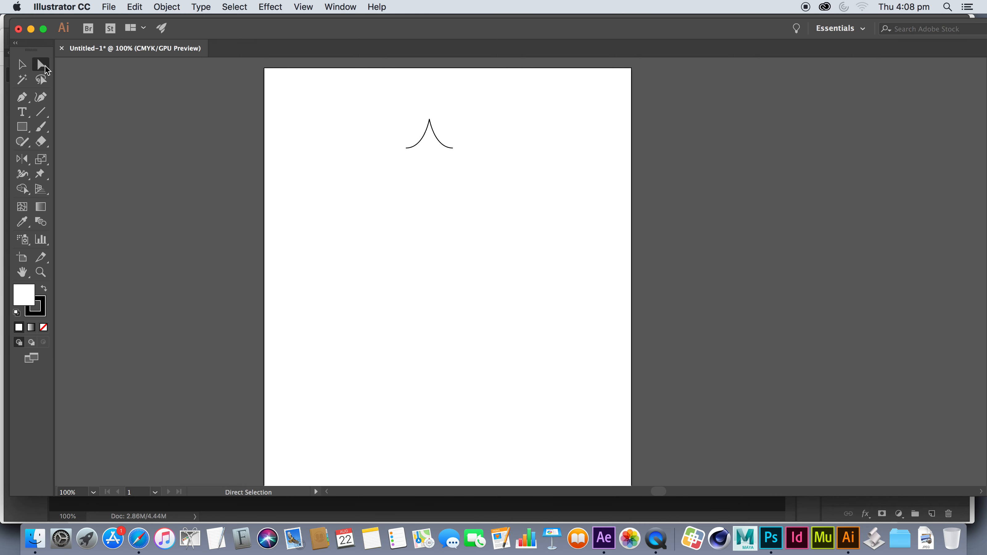
pyautogui.moveTo(399, 103); pyautogui.dragTo(469, 129)
pyautogui.press('super+j')
pyautogui.click(21, 64)
pyautogui.click(317, 171)
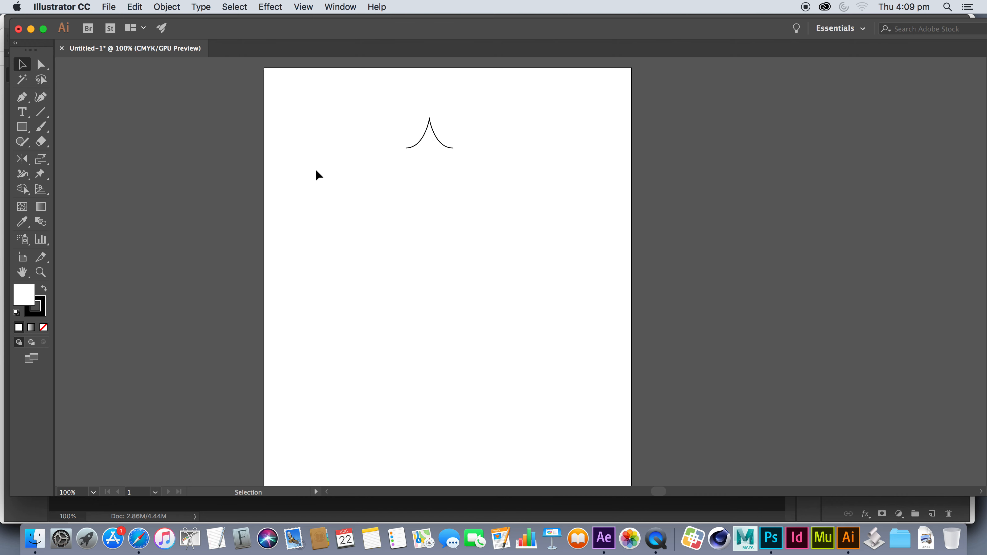
# Reflect a copy of the peaked path across the horizontal axis and move it directly below the original to form a four-pointed star
pyautogui.moveTo(439, 166); pyautogui.dragTo(439, 167)
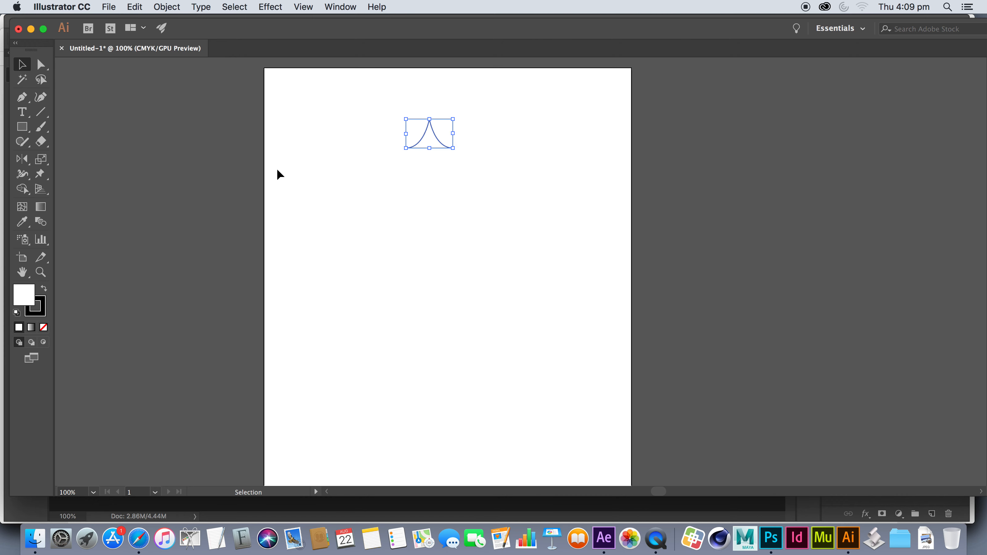
pyautogui.doubleClick(22, 159)
pyautogui.click(412, 191)
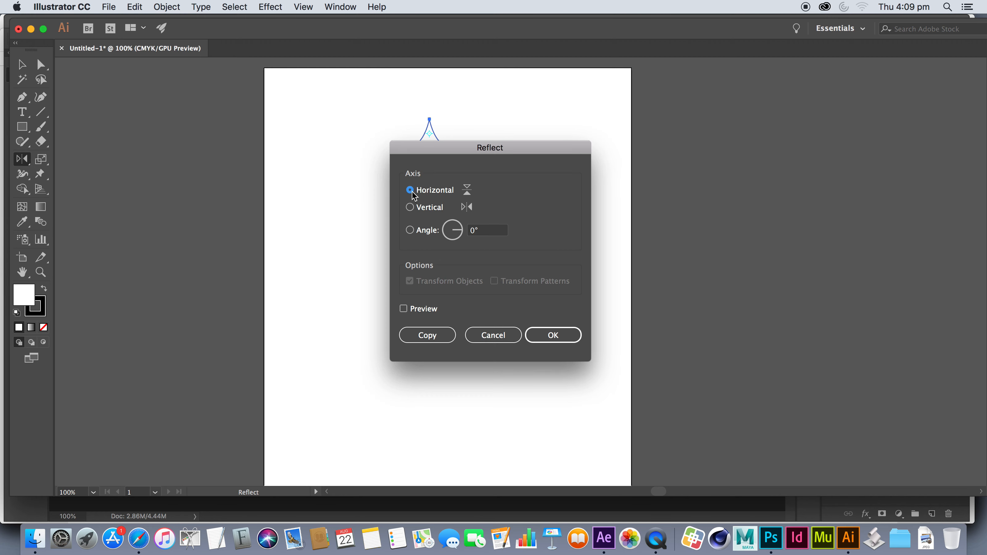
pyautogui.click(429, 334)
pyautogui.click(21, 64)
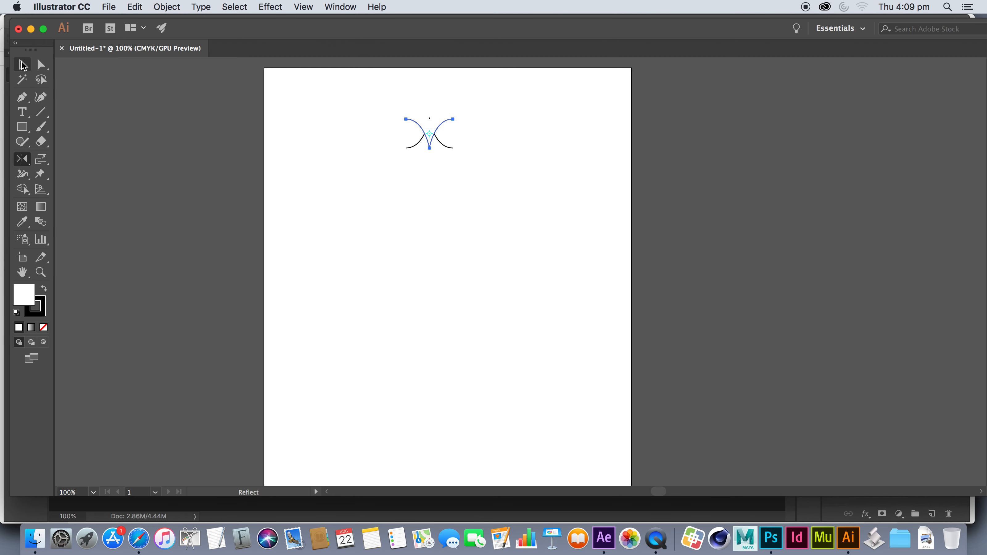
pyautogui.moveTo(419, 122); pyautogui.dragTo(418, 152)
pyautogui.click(359, 129)
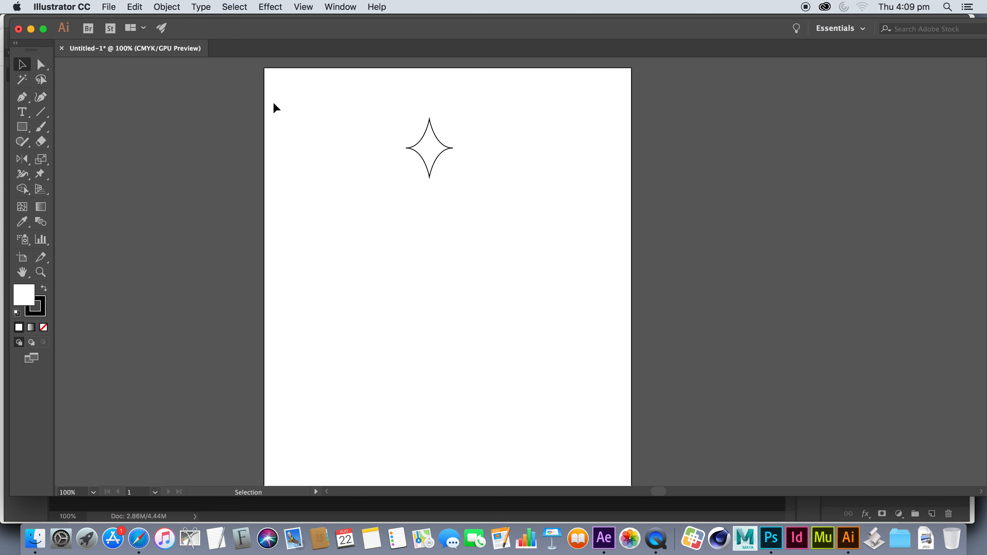
# Join the path ends at the star's two side points and pull its bottom point down to lengthen it
pyautogui.click(40, 64)
pyautogui.moveTo(389, 138); pyautogui.dragTo(409, 158)
pyautogui.press('super')
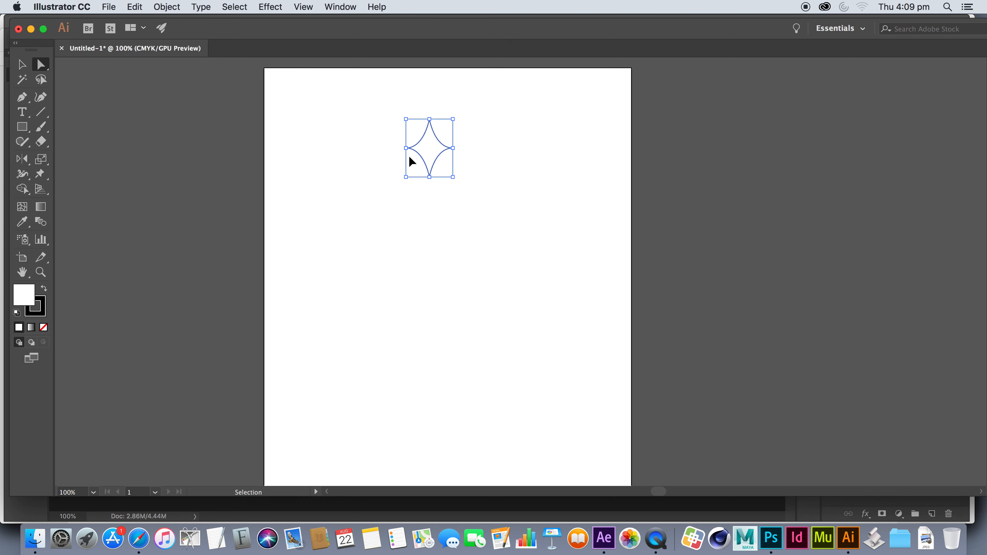
pyautogui.moveTo(481, 167); pyautogui.dragTo(446, 139)
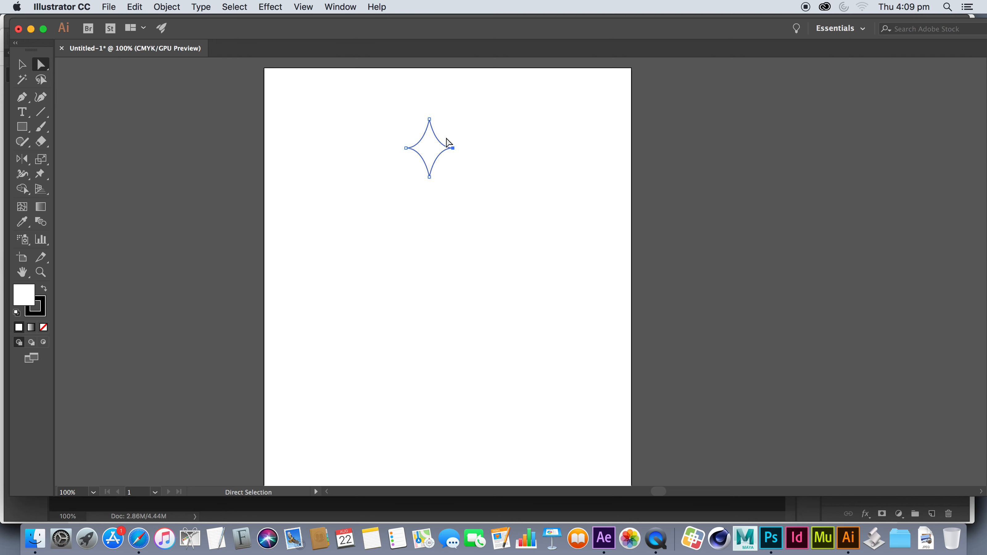
pyautogui.moveTo(447, 196)
pyautogui.mouseDown()
pyautogui.moveTo(426, 177)
pyautogui.moveTo(430, 192)
pyautogui.mouseUp()
pyautogui.click(16, 64)
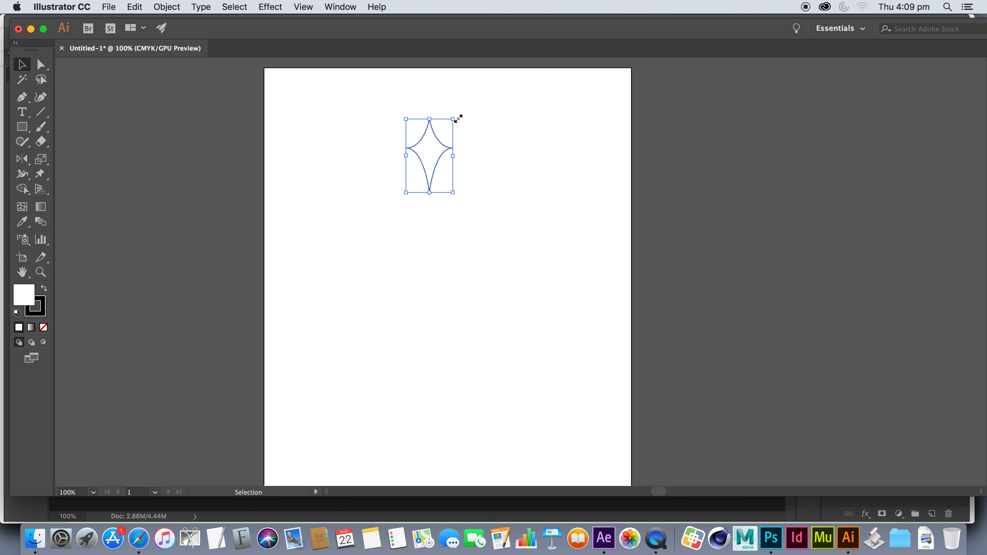
# Scale the star down to less than half its size and move it up near the top of the artboard
pyautogui.moveTo(453, 118); pyautogui.dragTo(429, 141)
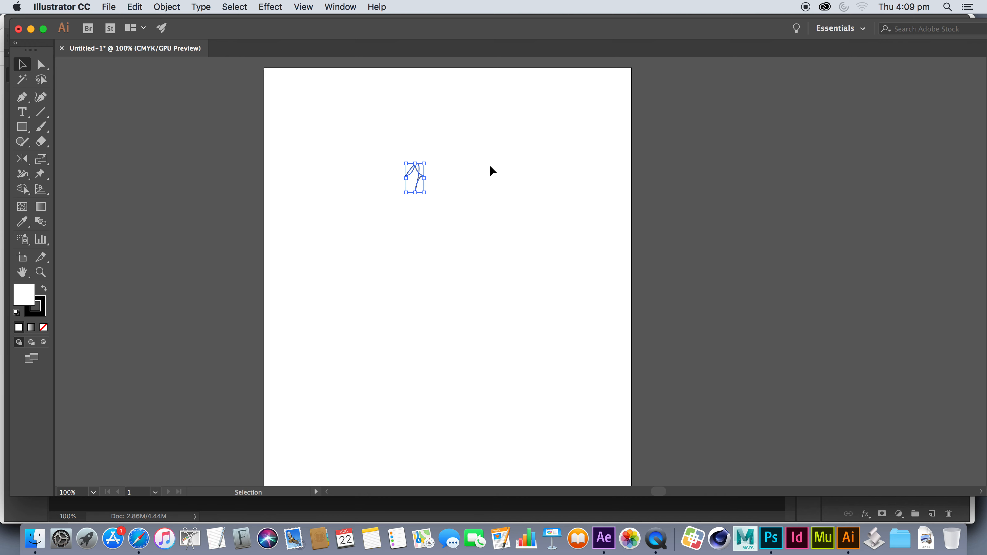
pyautogui.press('super+z')
pyautogui.moveTo(413, 177); pyautogui.dragTo(449, 133)
pyautogui.press('super+z')
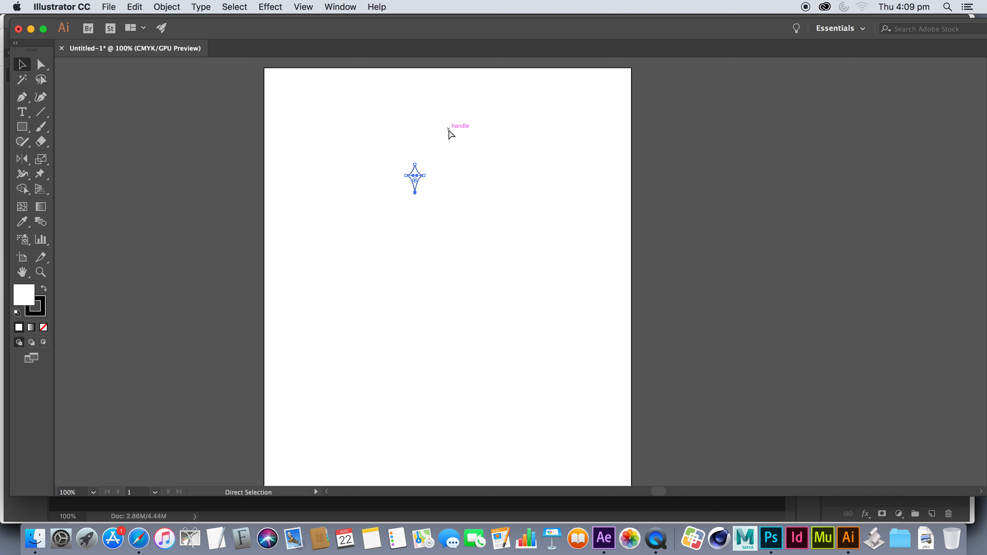
pyautogui.press('super+plus')
pyautogui.press('super+plus')
pyautogui.moveTo(523, 237); pyautogui.dragTo(545, 143)
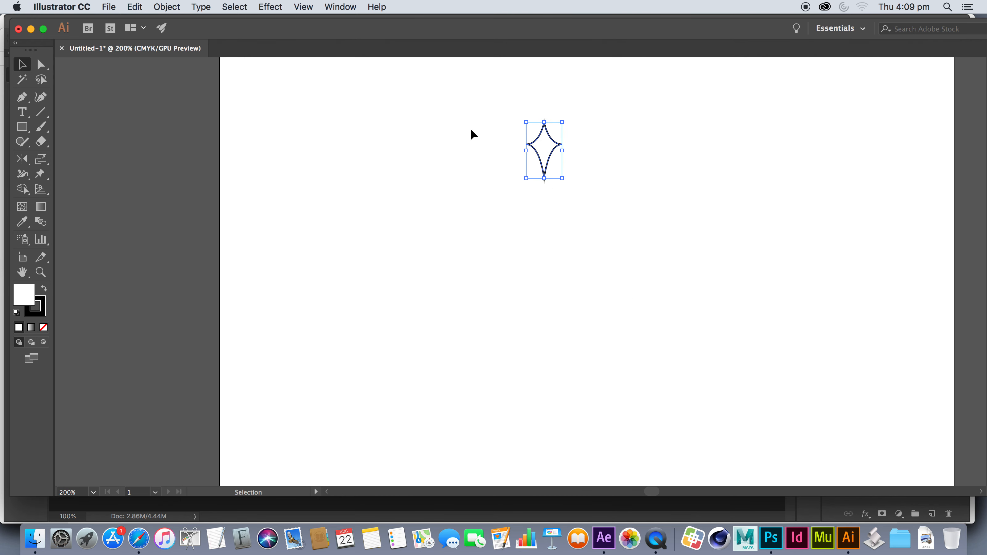
# Fill the star with black and set its stroke to none
pyautogui.click(347, 7)
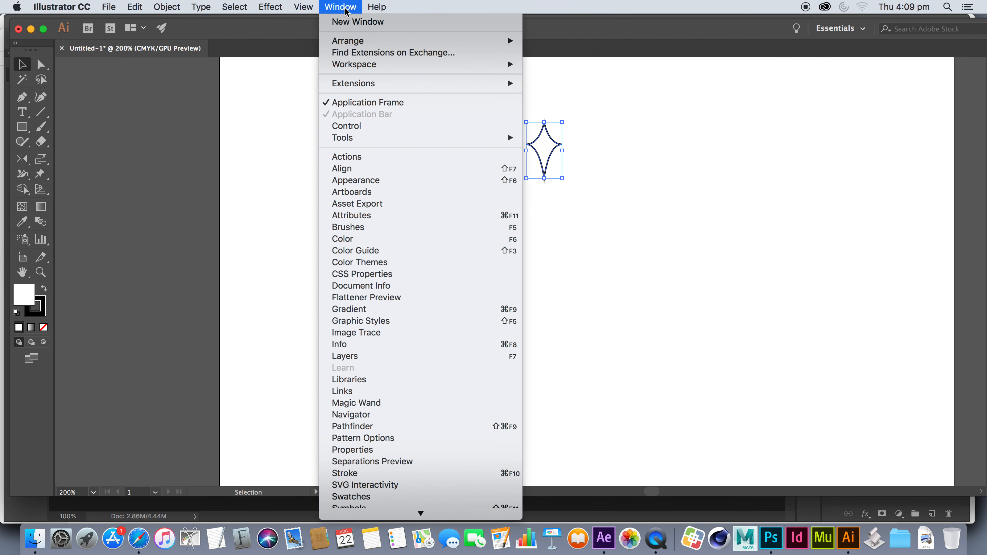
pyautogui.click(20, 295)
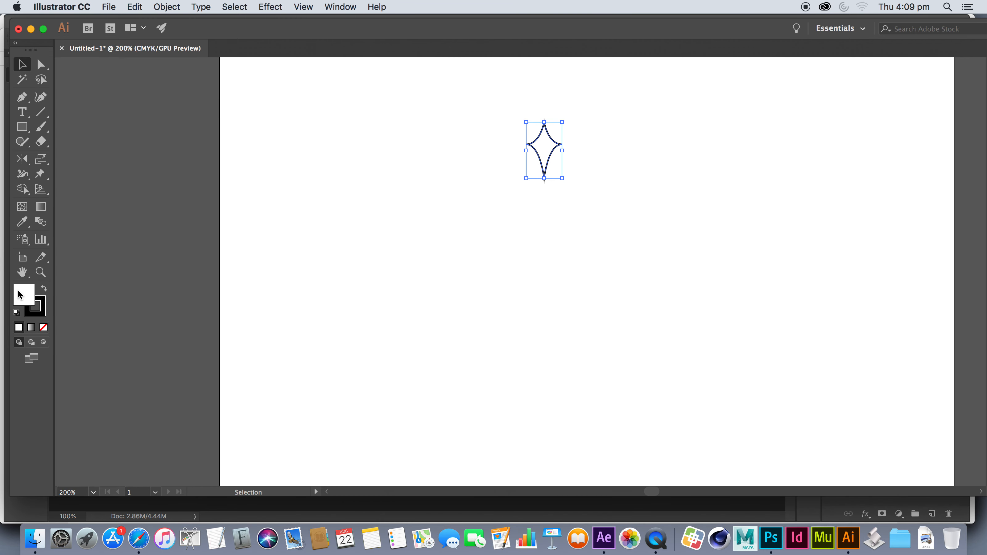
pyautogui.doubleClick(20, 295)
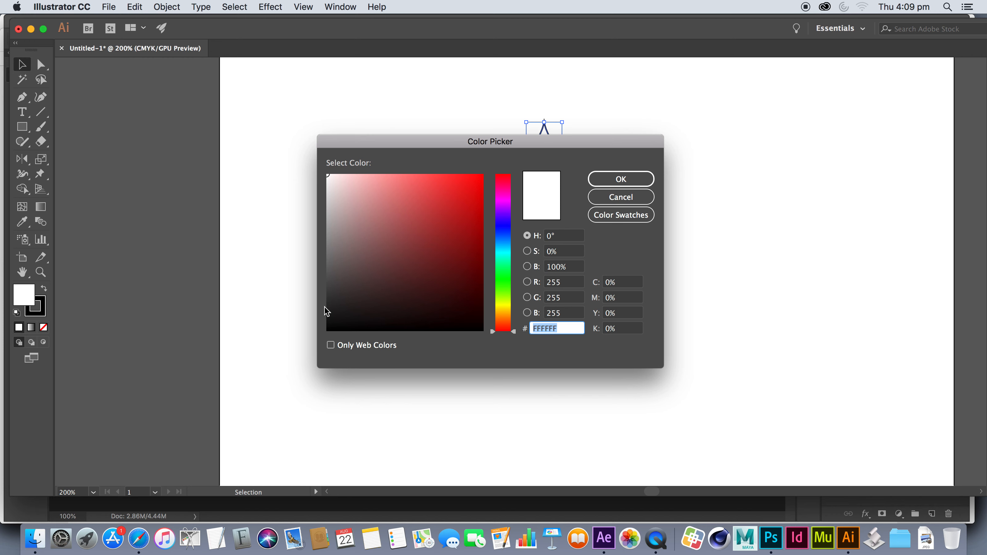
pyautogui.moveTo(326, 307); pyautogui.dragTo(322, 343)
pyautogui.click(621, 179)
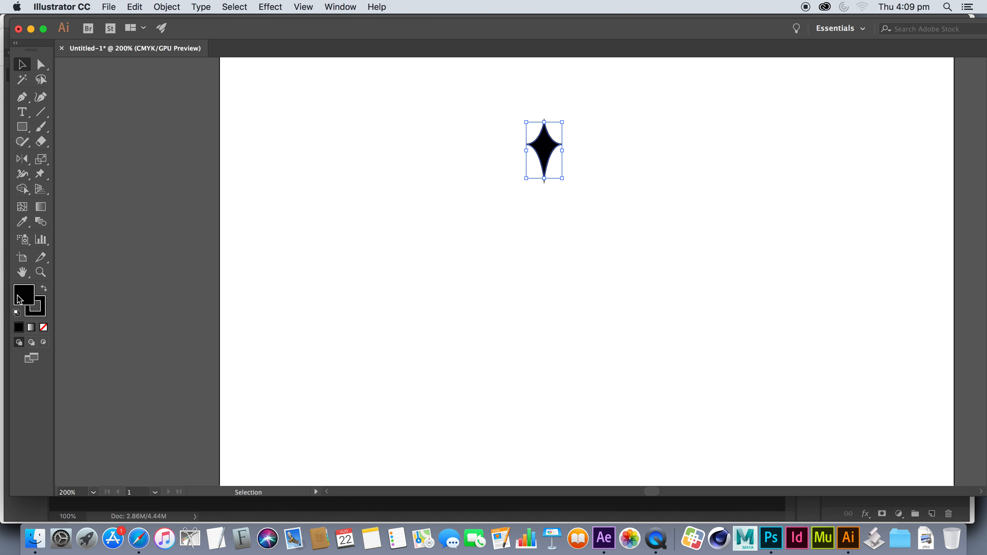
pyautogui.click(42, 316)
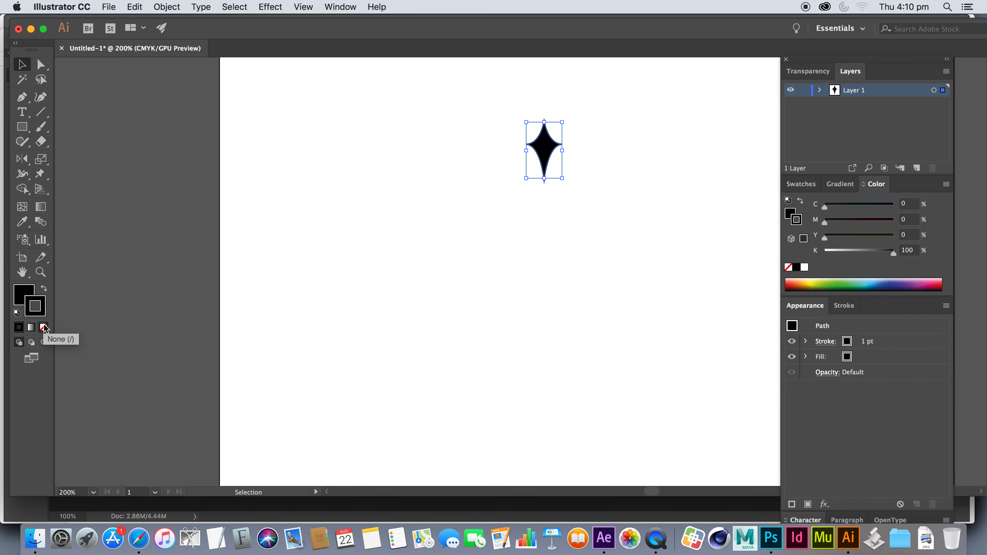
pyautogui.click(45, 327)
pyautogui.click(22, 298)
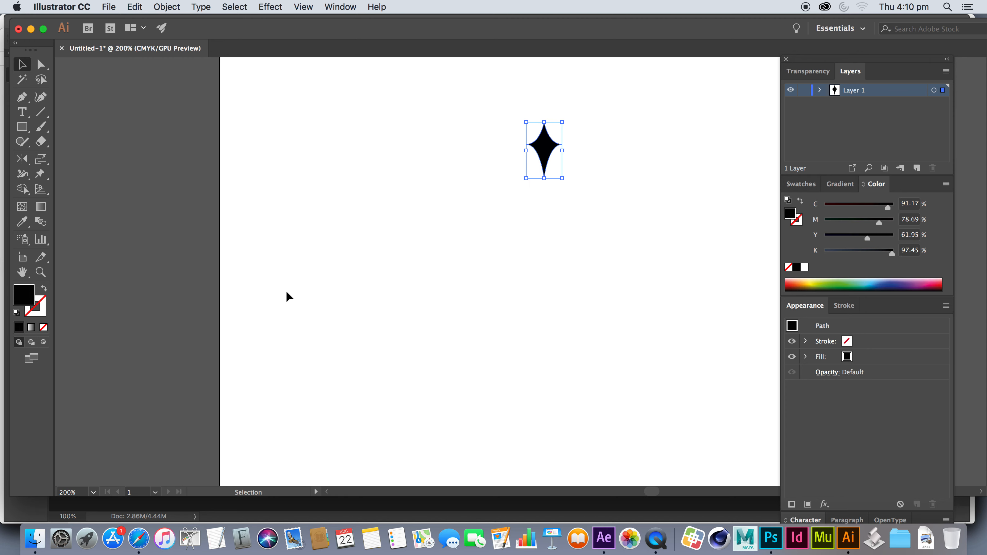
# Draw a small circle centred below the star with the Ellipse tool and give it no fill and no stroke
pyautogui.press('super+minus')
pyautogui.moveTo(601, 325); pyautogui.dragTo(564, 277)
pyautogui.click(22, 127)
pyautogui.click(24, 129)
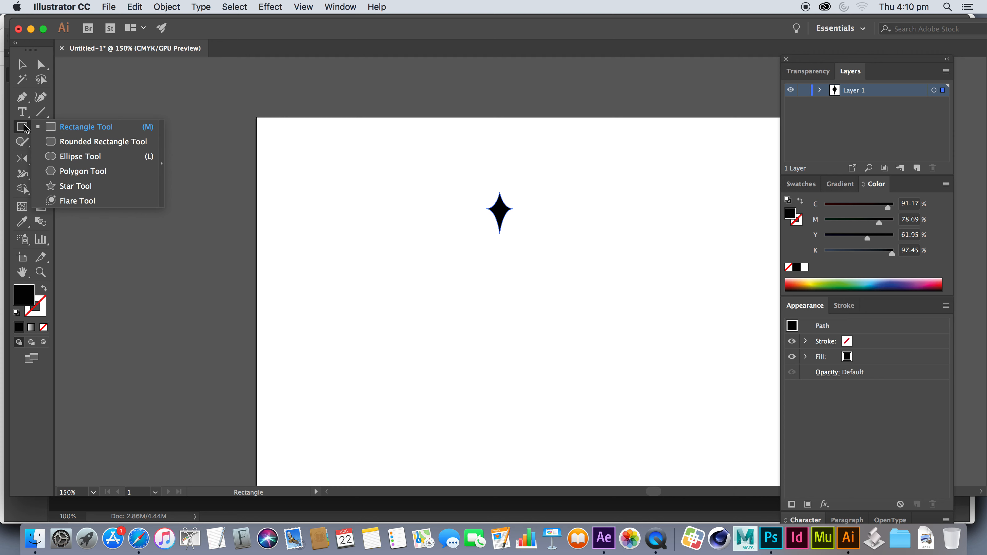
pyautogui.click(72, 158)
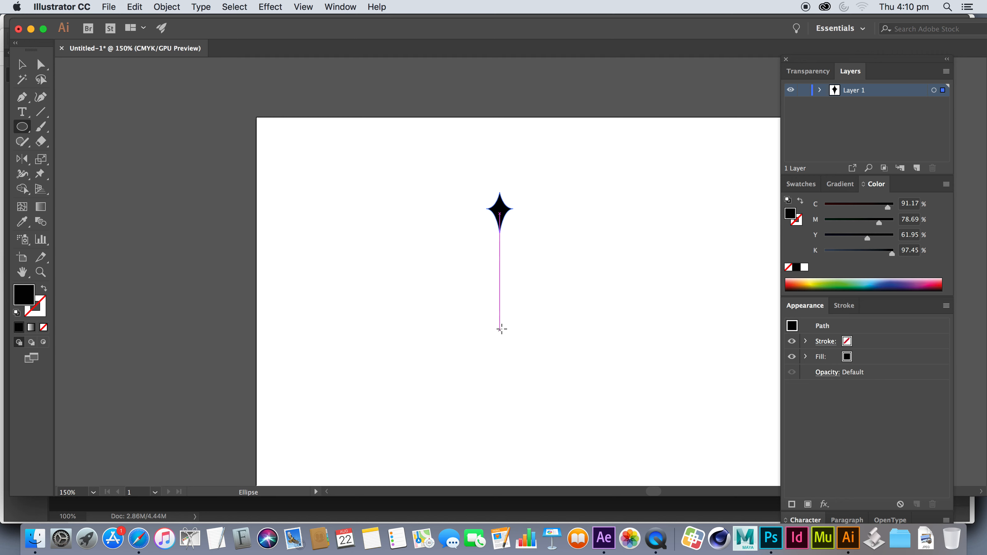
pyautogui.moveTo(499, 337); pyautogui.dragTo(507, 344)
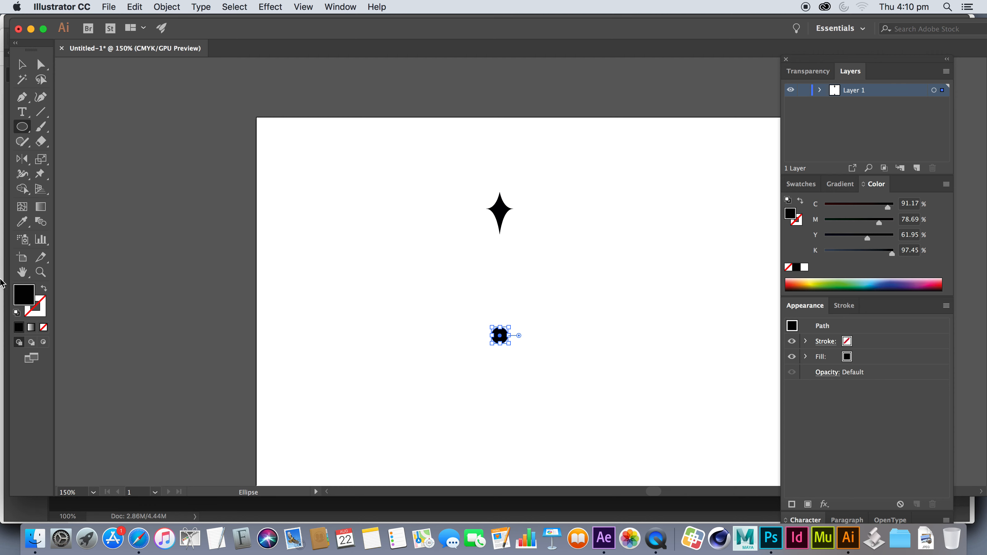
pyautogui.click(44, 328)
pyautogui.click(21, 63)
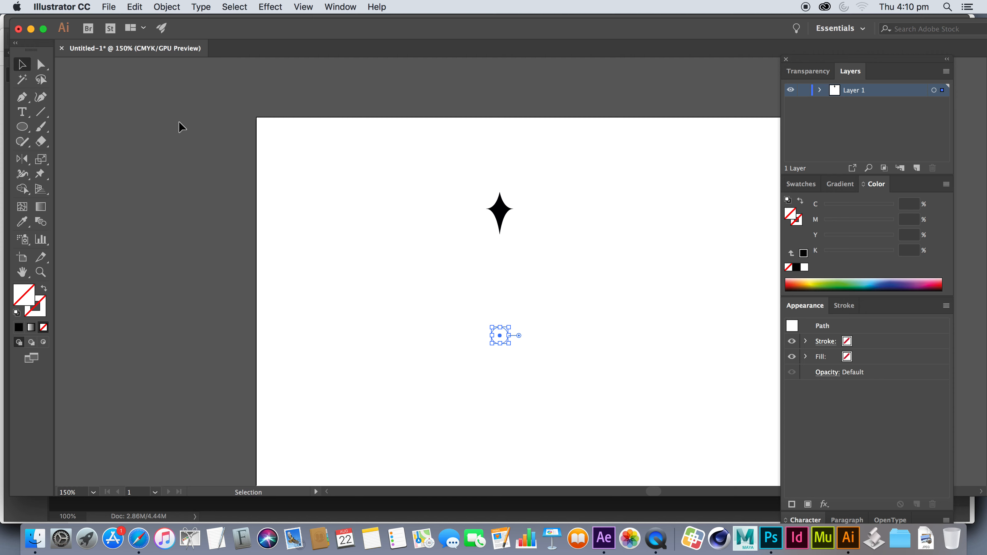
pyautogui.click(390, 254)
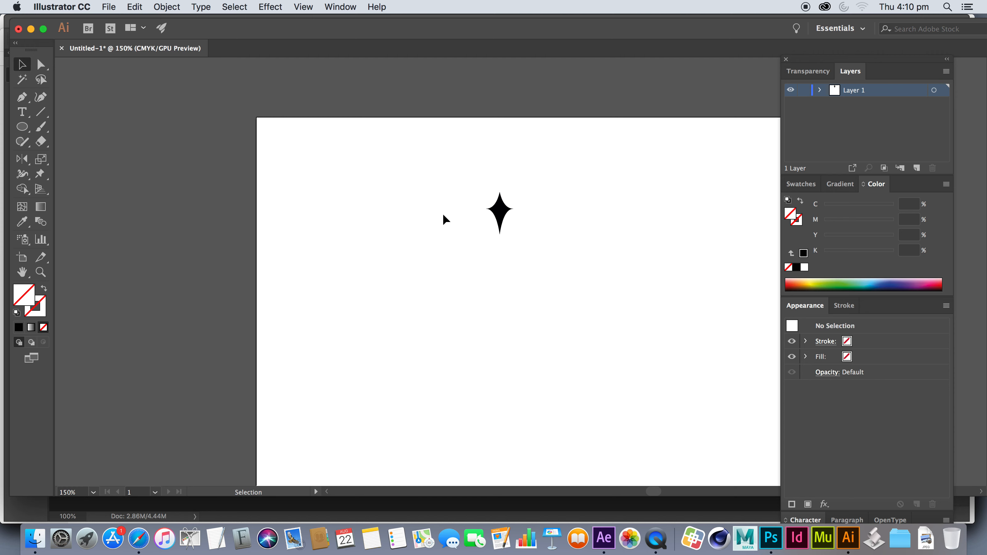
# Group the star with the invisible circle below it
pyautogui.moveTo(450, 187); pyautogui.dragTo(540, 376)
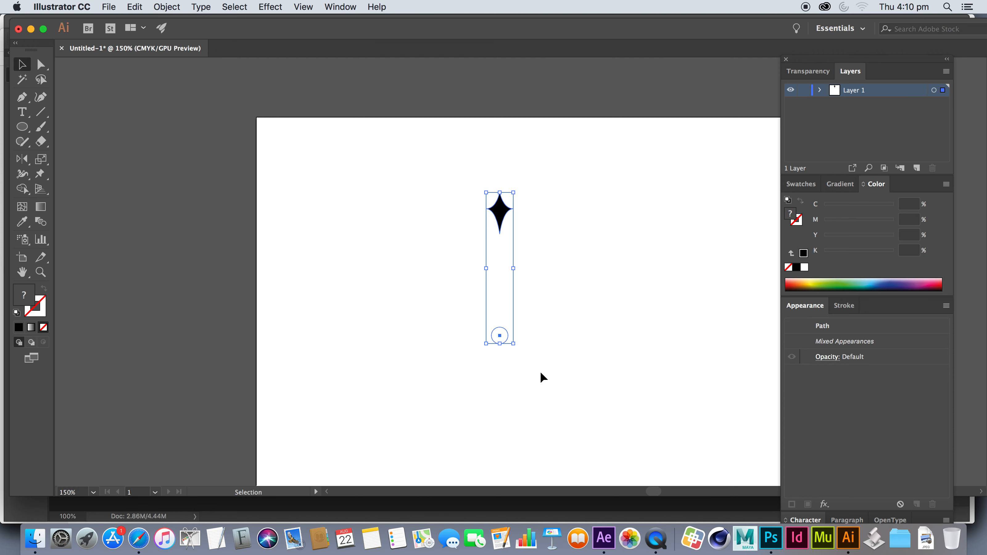
pyautogui.click(176, 5)
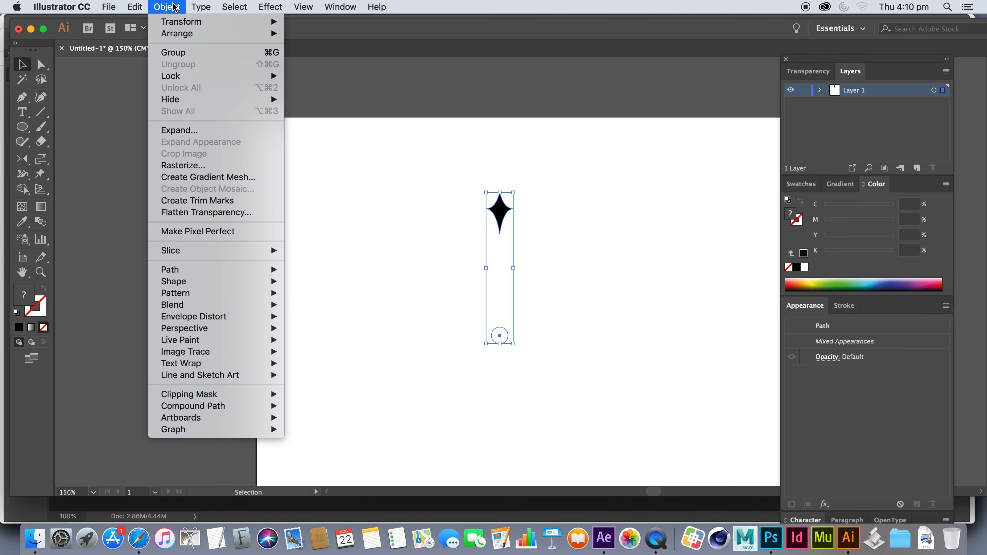
pyautogui.click(203, 56)
pyautogui.click(353, 162)
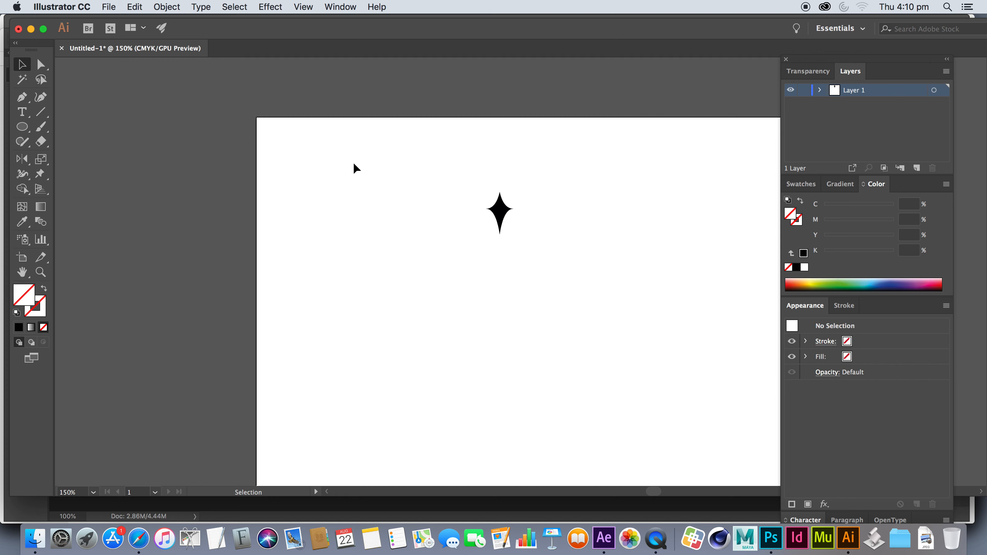
# Start a previewed Transform effect on the star-and-circle group with a bottom-centre reference point, 15° rotation and 20 copies
pyautogui.moveTo(410, 163); pyautogui.dragTo(509, 231)
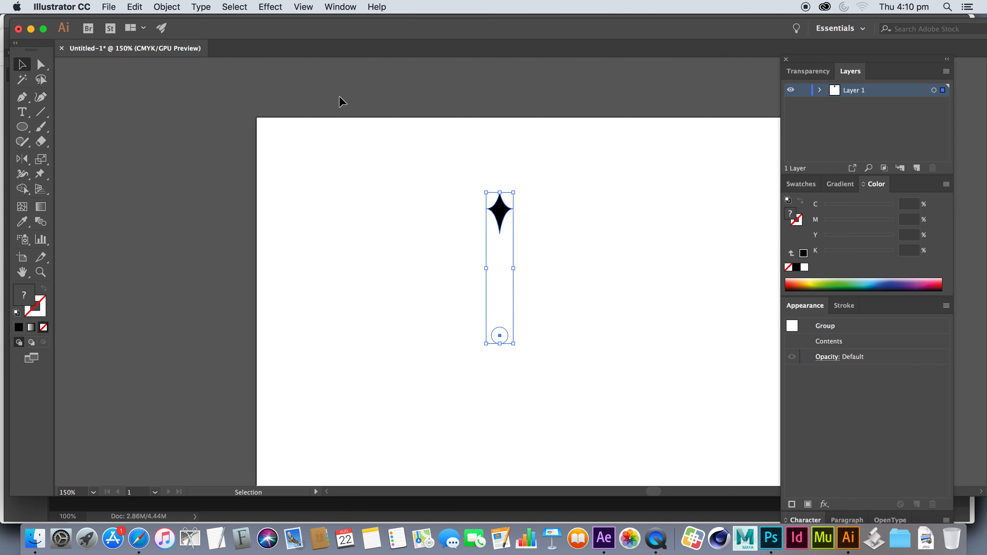
pyautogui.click(278, 7)
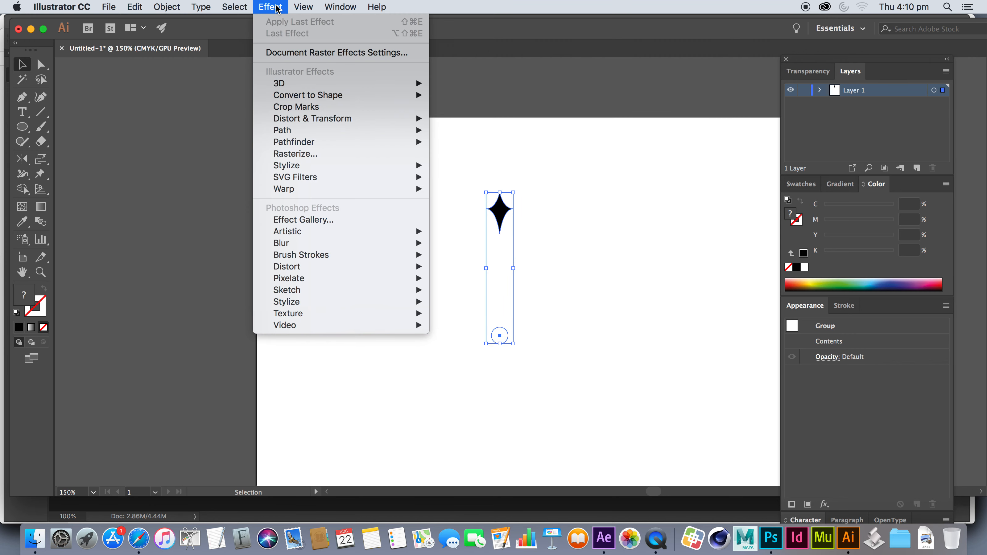
pyautogui.moveTo(351, 131)
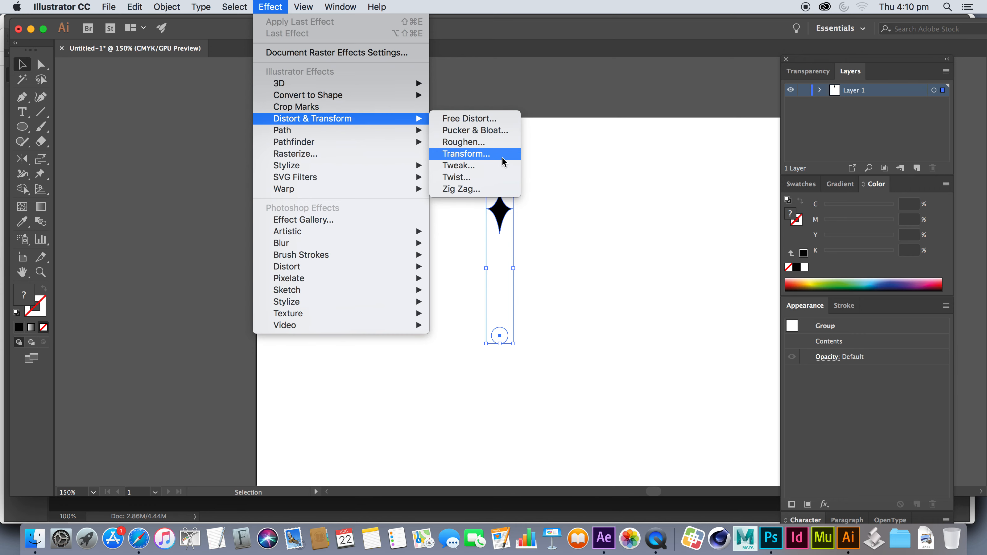
pyautogui.click(502, 158)
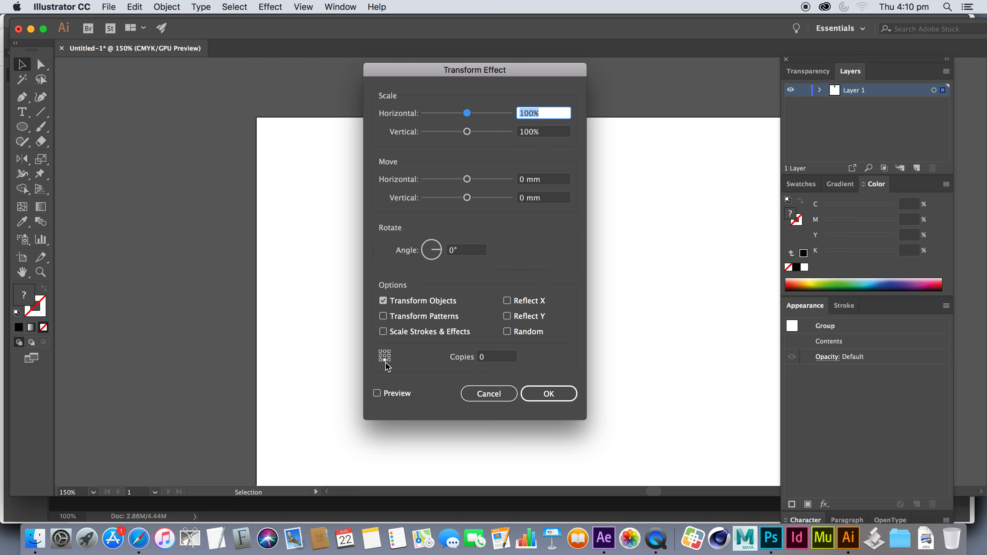
pyautogui.click(377, 394)
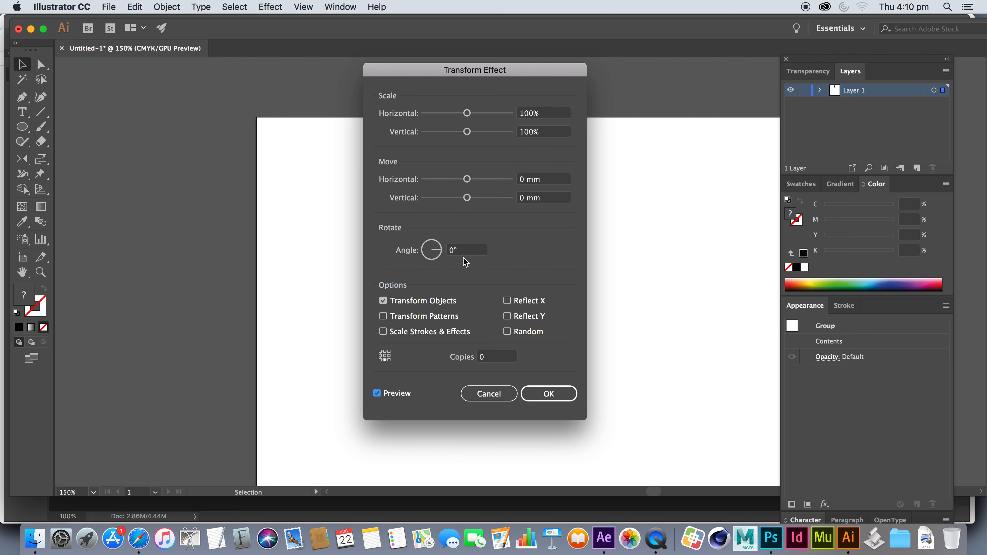
pyautogui.click(436, 250)
pyautogui.write('15')
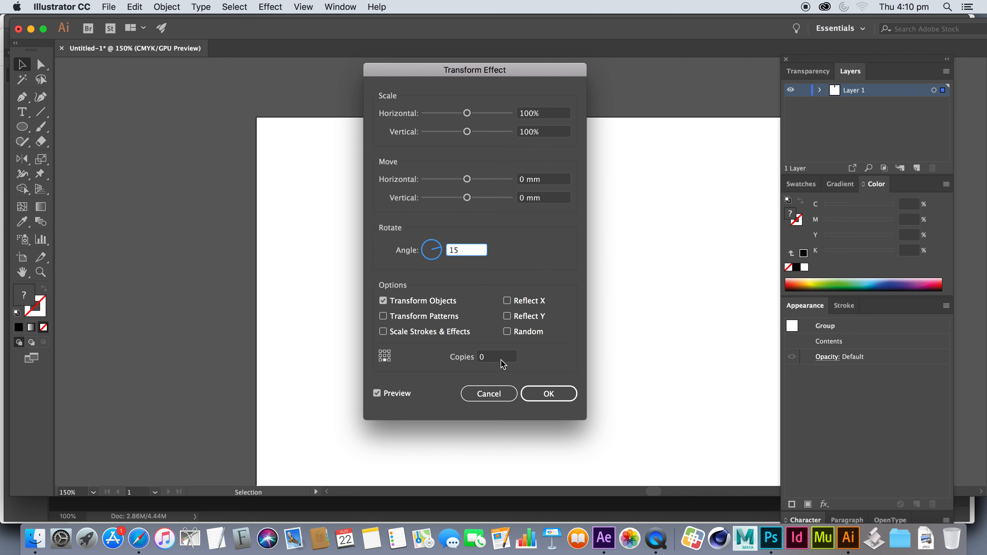
pyautogui.press('Tab')
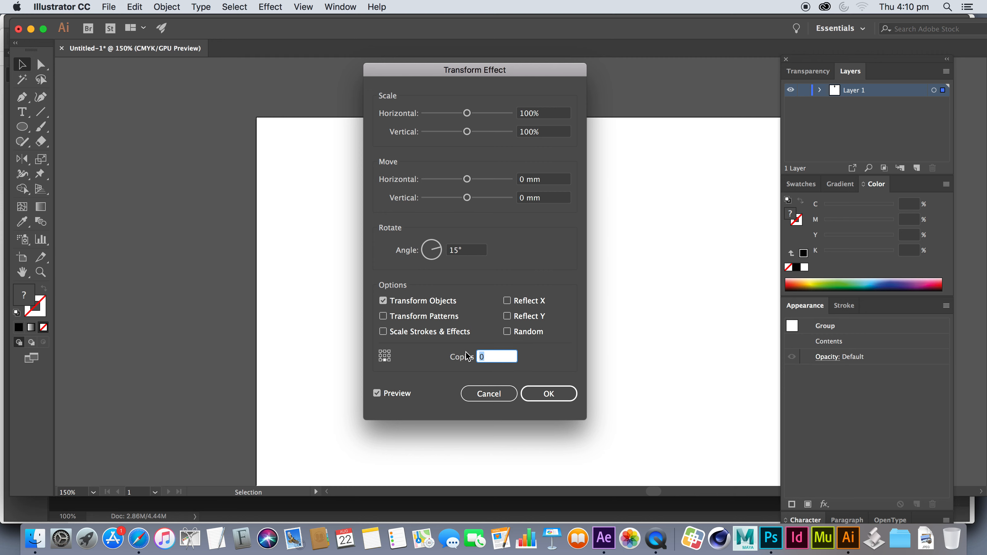
pyautogui.moveTo(464, 70); pyautogui.dragTo(676, 78)
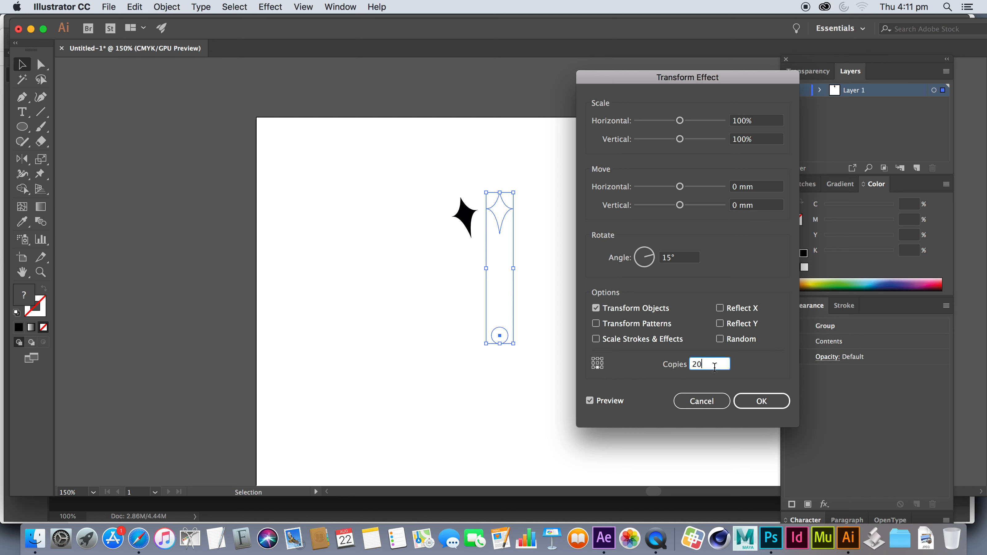
pyautogui.press('Tab')
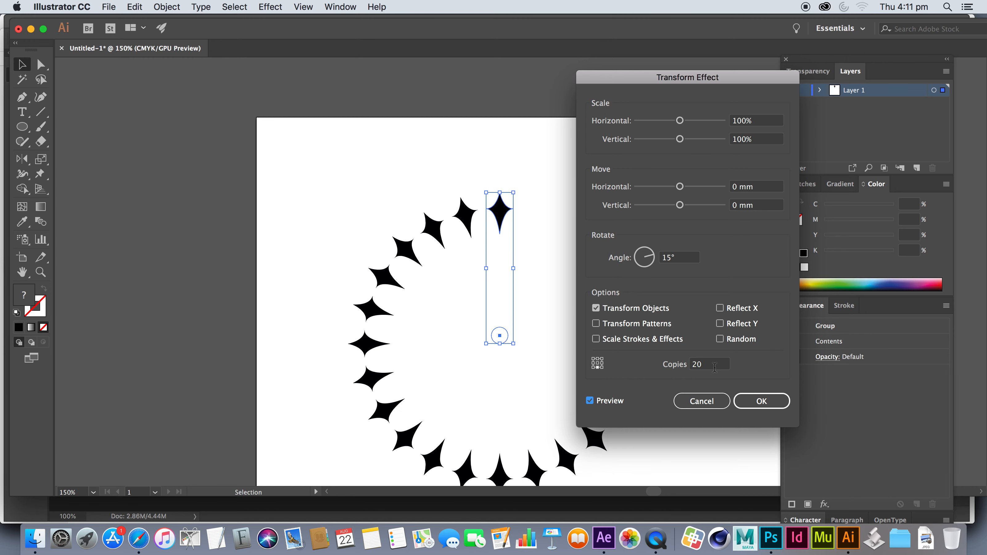
# Raise the number of copies to 24 and apply the Transform effect
pyautogui.moveTo(669, 76); pyautogui.dragTo(760, 88)
pyautogui.moveTo(803, 376); pyautogui.dragTo(758, 379)
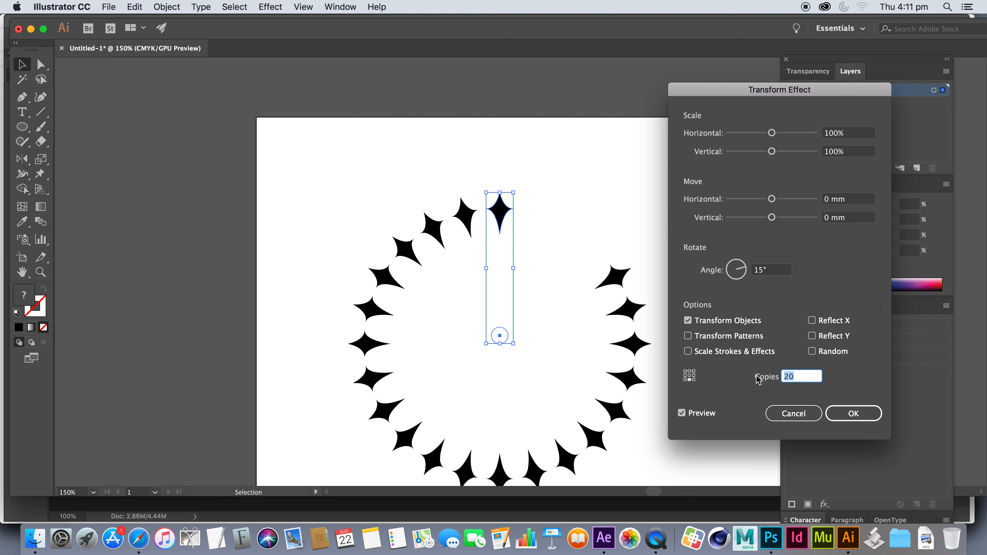
pyautogui.write('24')
pyautogui.press('Tab')
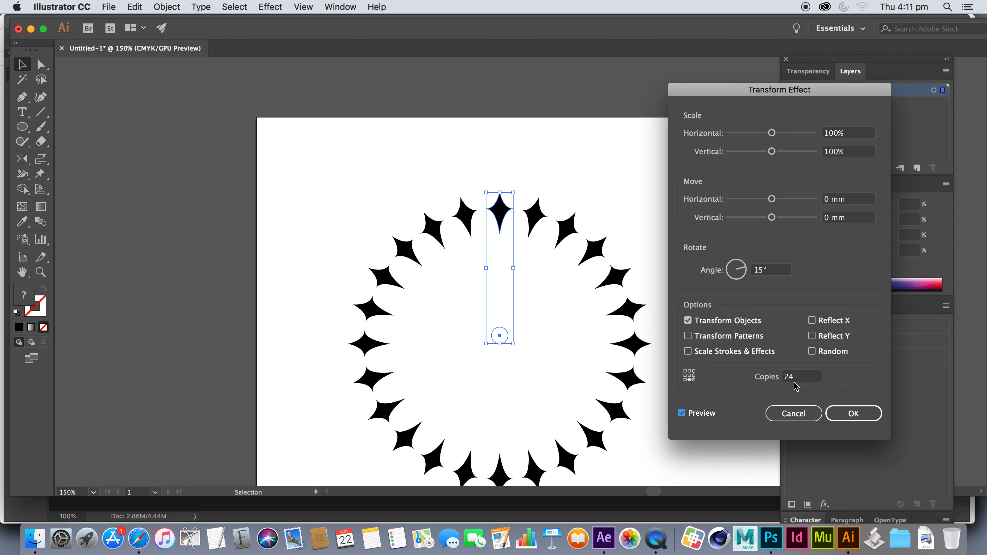
pyautogui.click(863, 415)
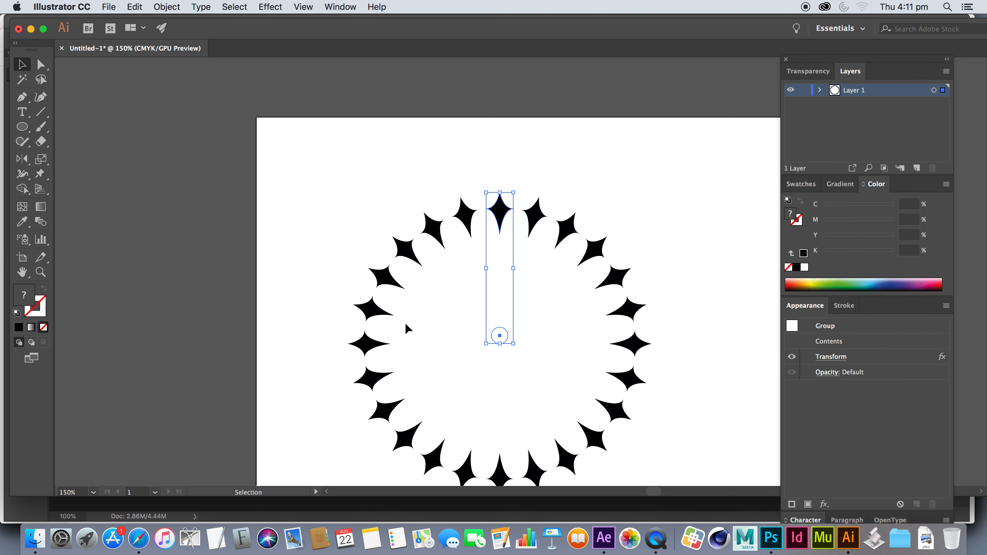
# Try stretching the group slightly wider and undo the change
pyautogui.scroll(-4, 375, 288)
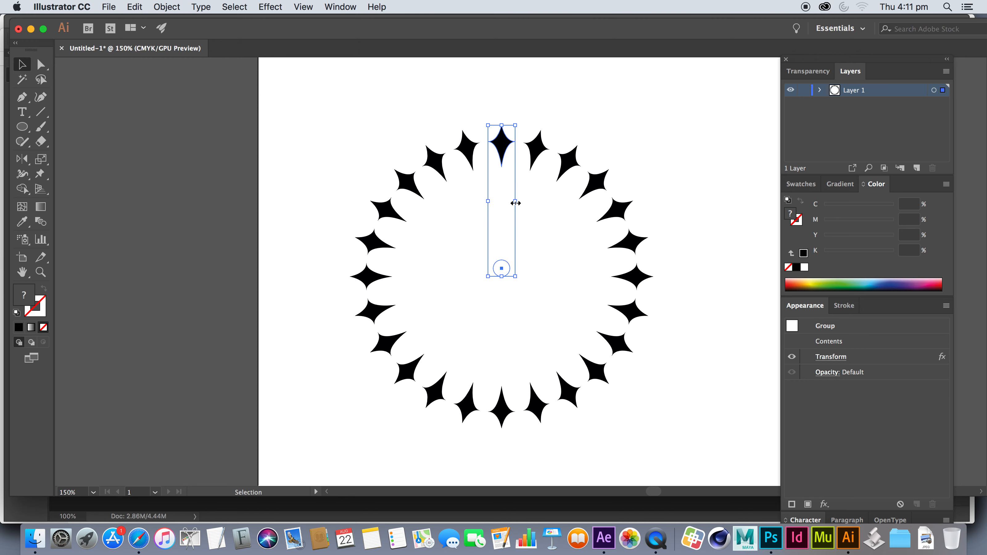
pyautogui.moveTo(515, 201); pyautogui.dragTo(524, 203)
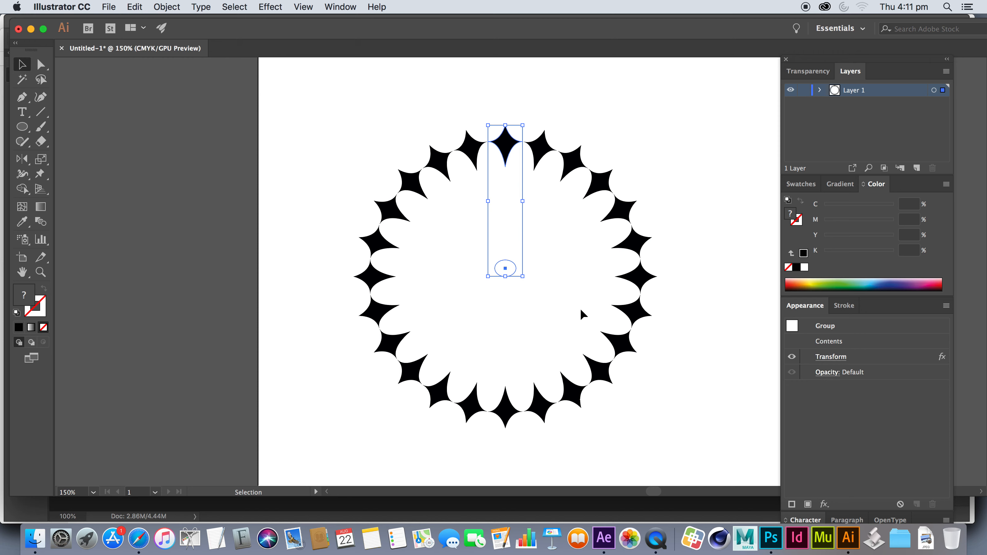
pyautogui.press('super+z')
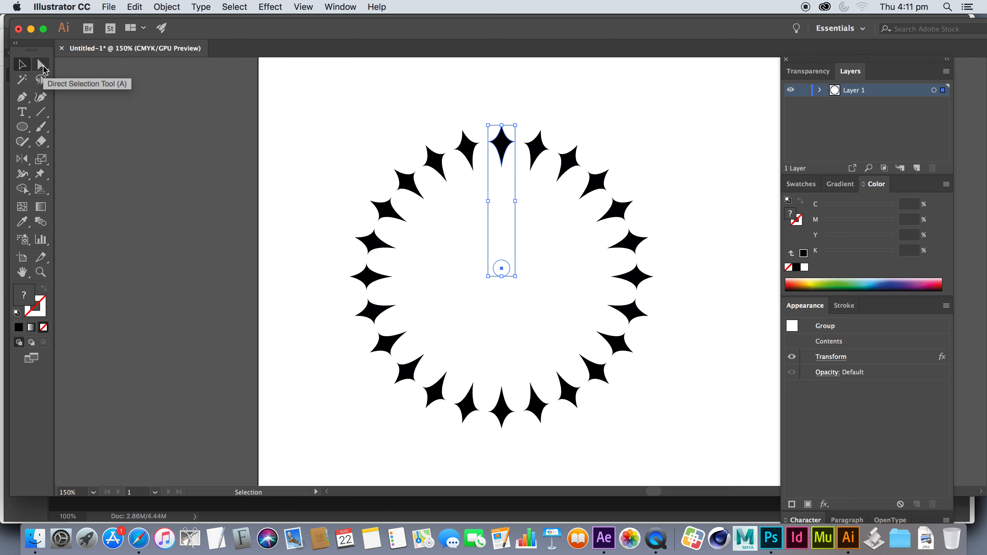
# Select only the invisible circle with the Group Selection tool and nudge it upward to tighten the ring of stars
pyautogui.click(42, 66)
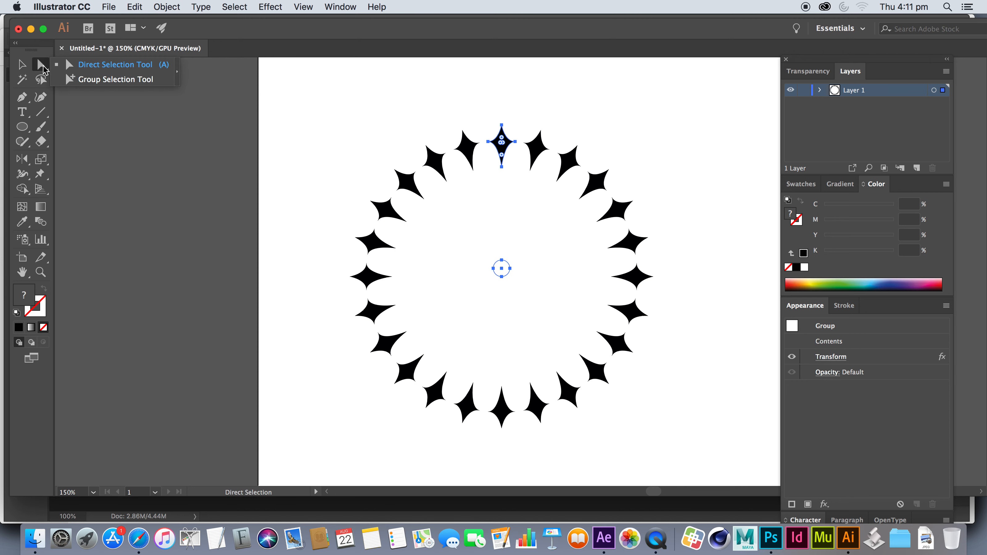
pyautogui.click(96, 81)
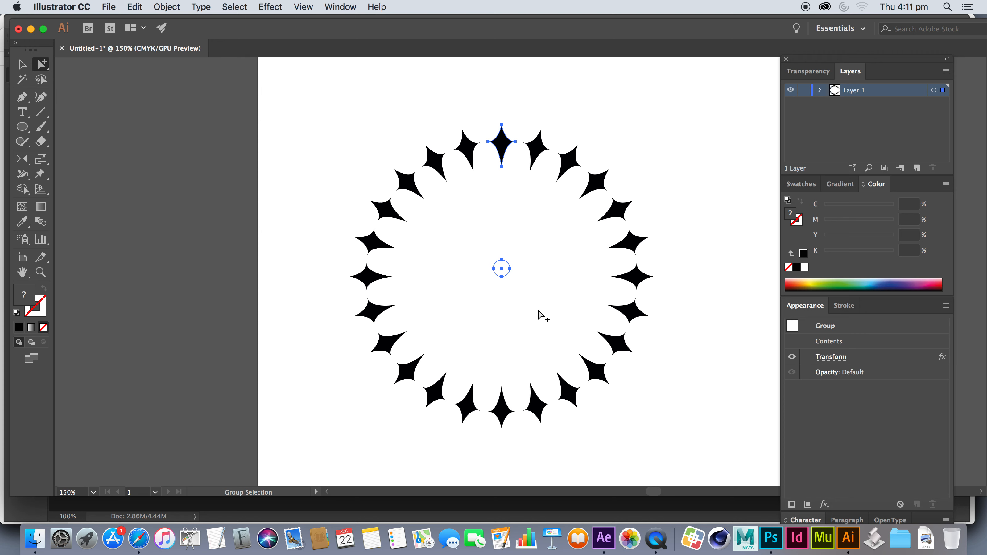
pyautogui.moveTo(535, 300); pyautogui.dragTo(487, 244)
pyautogui.press('Up')
pyautogui.press('Up')
pyautogui.press('Up')
pyautogui.press('Up')
pyautogui.press('Up')
pyautogui.press('Up')
pyautogui.press('Up')
pyautogui.press('Up')
pyautogui.press('Up')
pyautogui.press('Up')
pyautogui.press('Up')
pyautogui.press('Up')
pyautogui.press('Up')
pyautogui.press('Up')
pyautogui.press('Up')
pyautogui.press('Up')
pyautogui.press('Up')
pyautogui.press('Up')
pyautogui.press('Up')
pyautogui.press('Up')
pyautogui.press('Up')
pyautogui.press('Up')
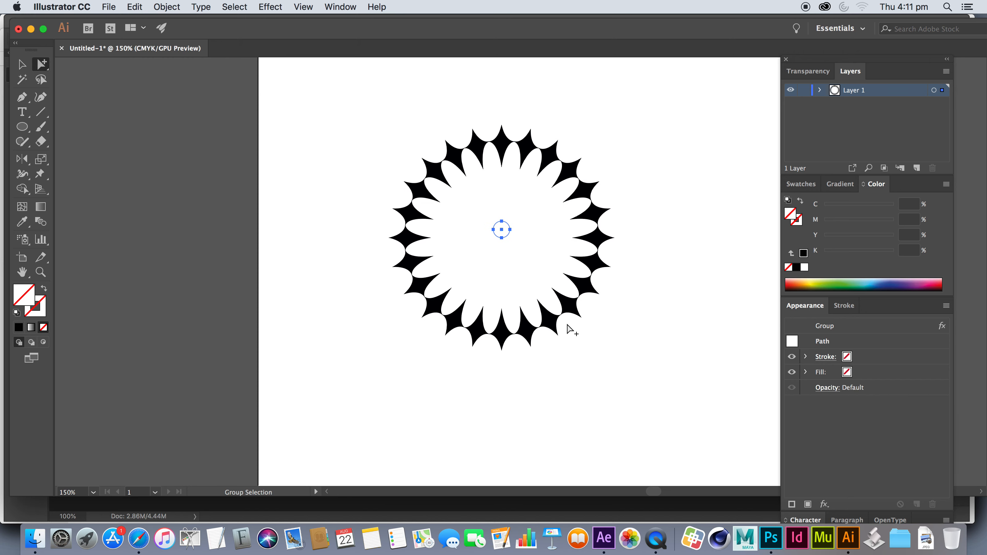
# Fine-tune the invisible circle's vertical position with small nudges until the side tips of neighbouring stars just touch
pyautogui.press('super+equal')
pyautogui.press('super+equal')
pyautogui.press('super+equal')
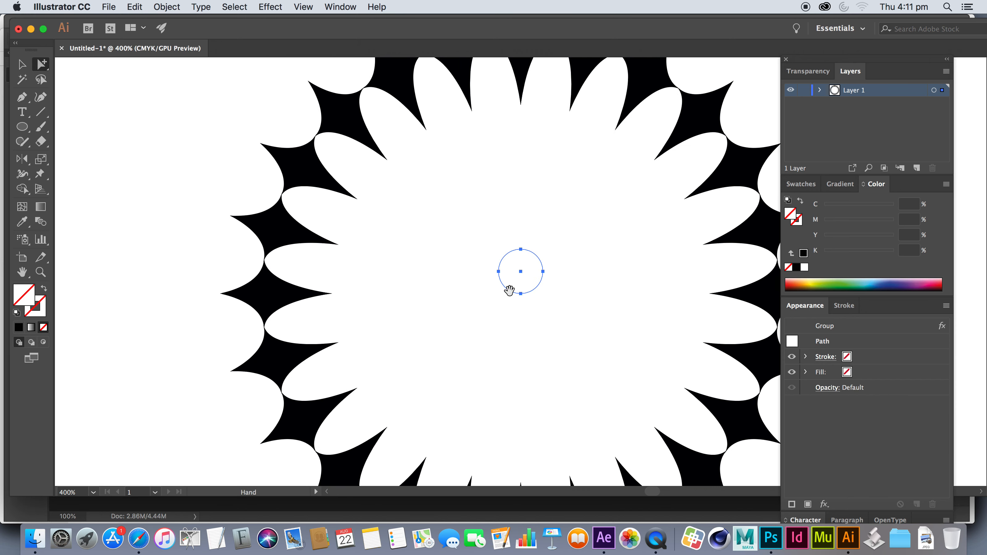
pyautogui.moveTo(504, 285); pyautogui.dragTo(507, 398)
pyautogui.press('Down')
pyautogui.press('Down')
pyautogui.press('Down')
pyautogui.press('Down')
pyautogui.press('Down')
pyautogui.press('Down')
pyautogui.press('Down')
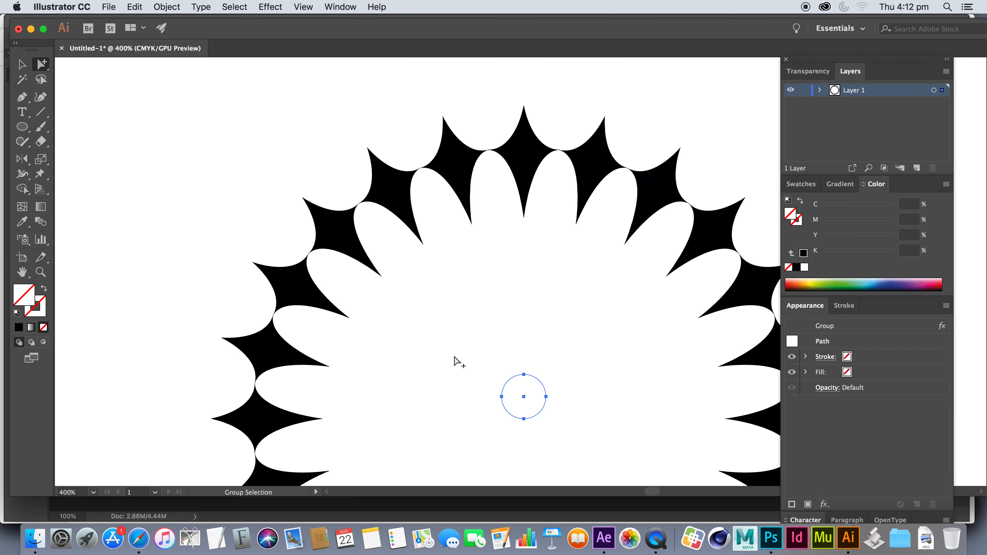
pyautogui.press('Up')
pyautogui.press('Up')
pyautogui.press('Up')
pyautogui.press('Up')
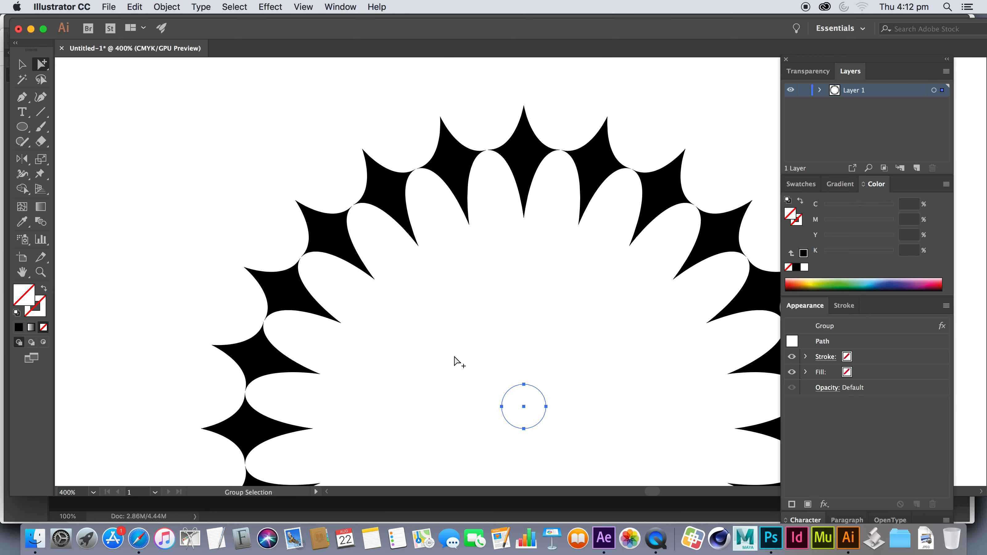
pyautogui.press('super+minus')
pyautogui.press('super+minus')
pyautogui.press('super+minus')
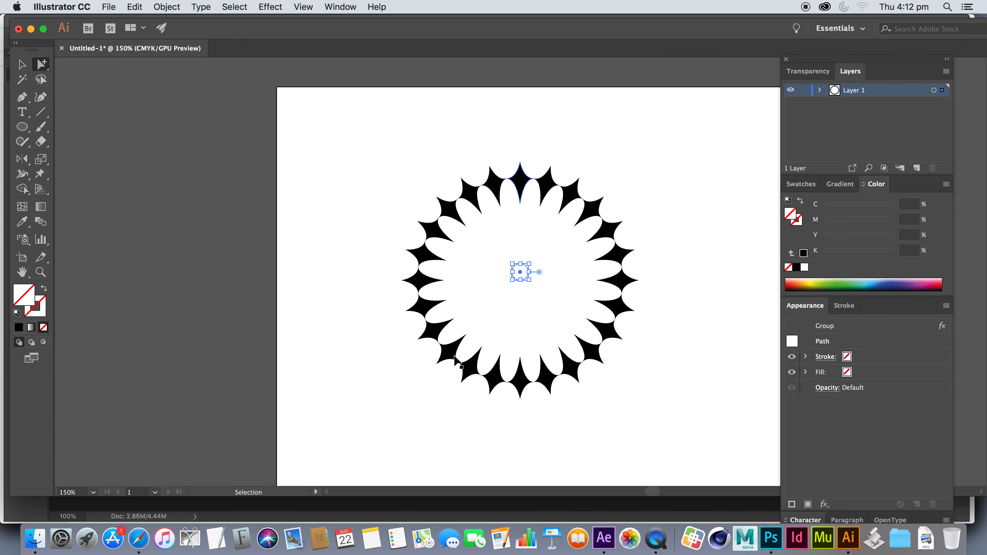
# Reselect the whole group and start a second, new Transform effect on it
pyautogui.click(22, 66)
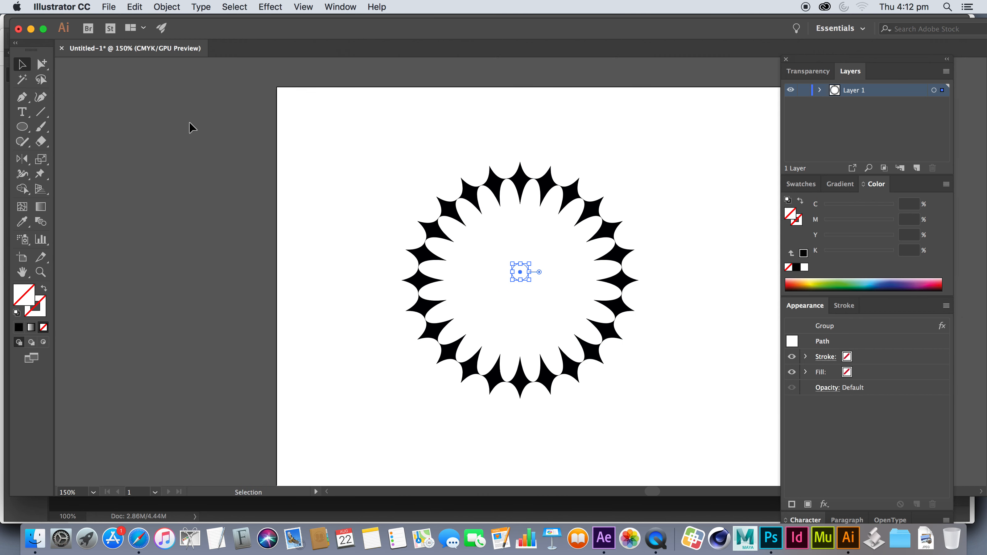
pyautogui.click(345, 161)
pyautogui.click(534, 197)
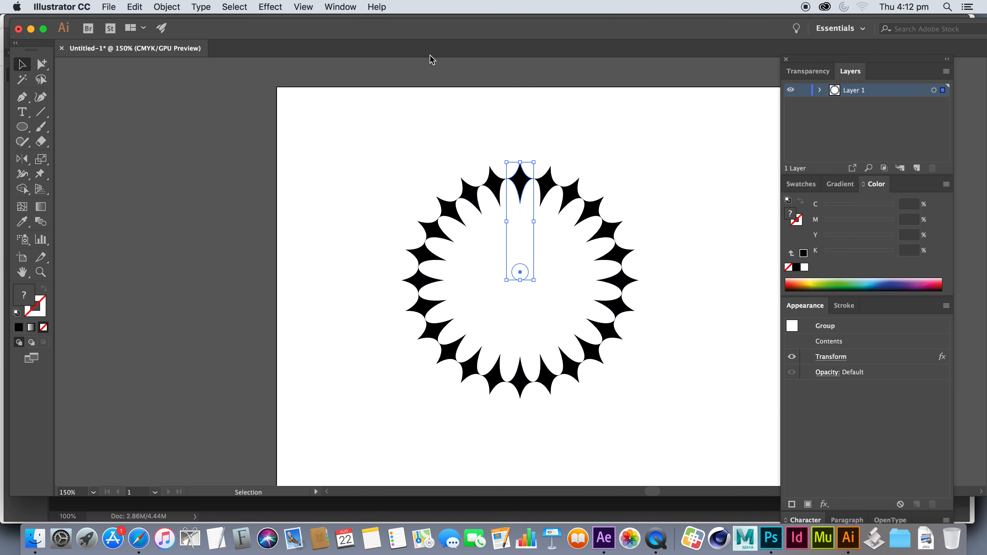
pyautogui.click(272, 7)
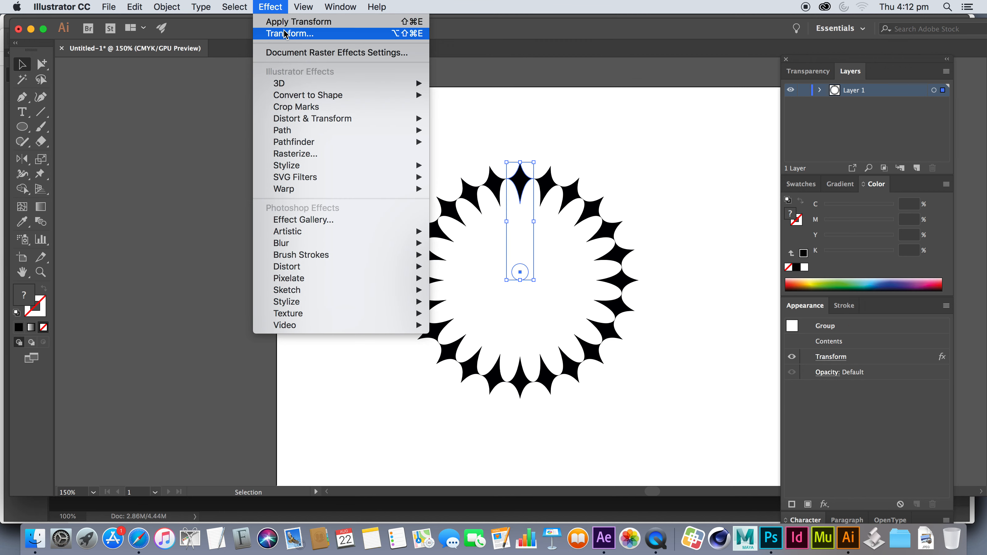
pyautogui.click(589, 175)
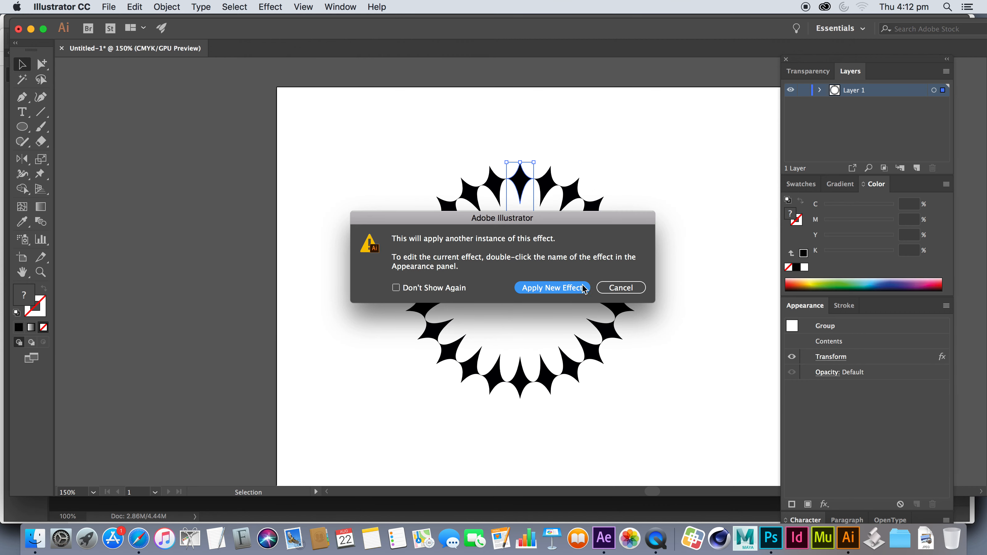
pyautogui.click(562, 289)
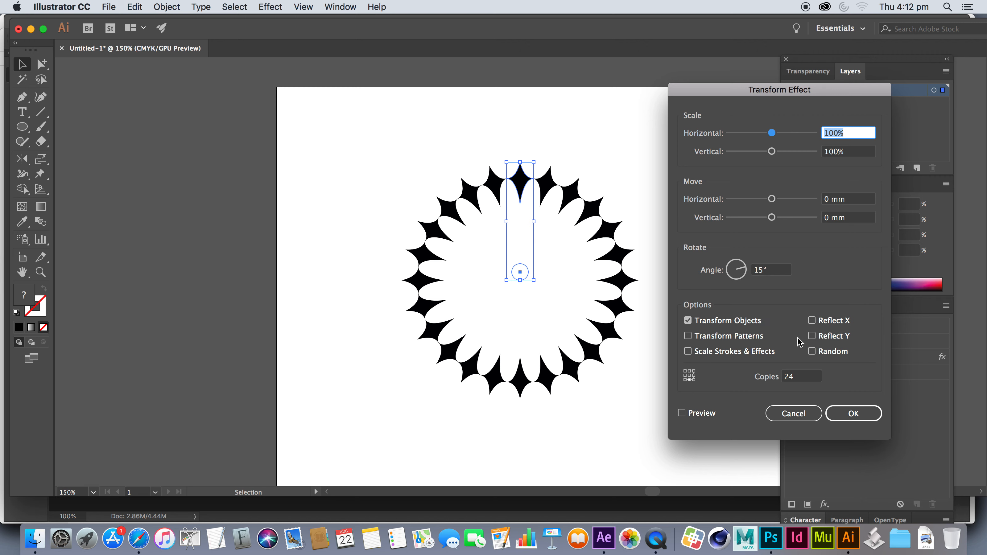
# Set the second Transform effect to 0° rotation and 3 copies with a centre reference point
pyautogui.click(746, 269)
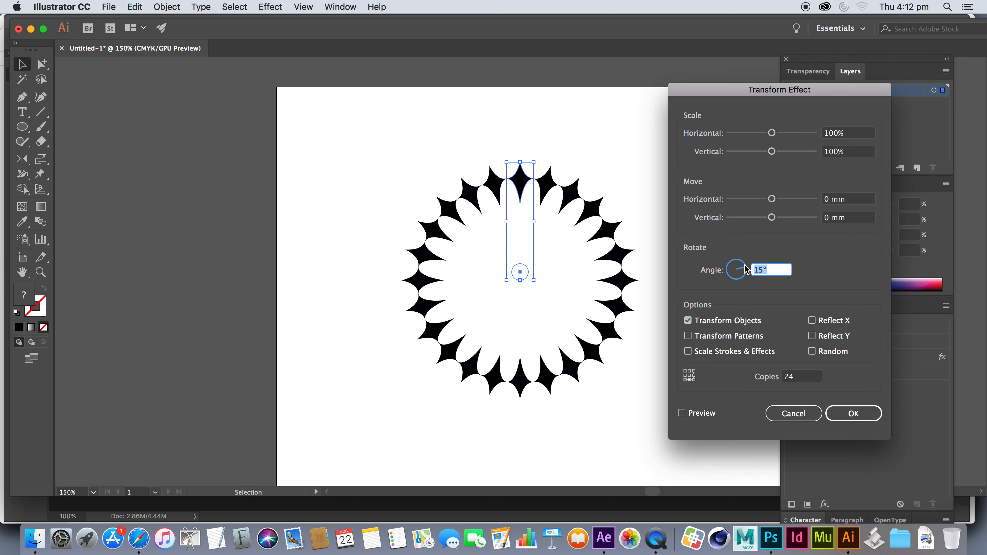
pyautogui.write('0')
pyautogui.press('Tab')
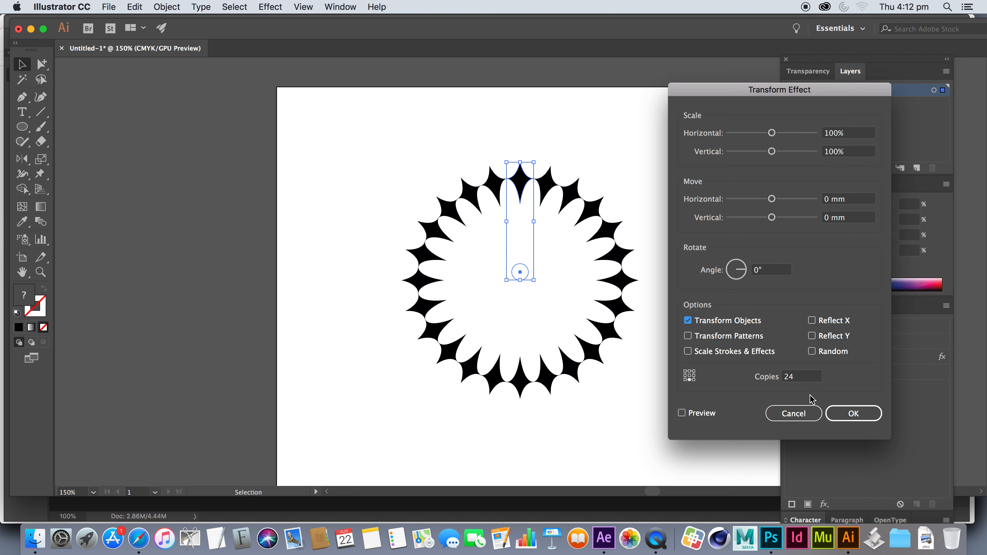
pyautogui.click(811, 377)
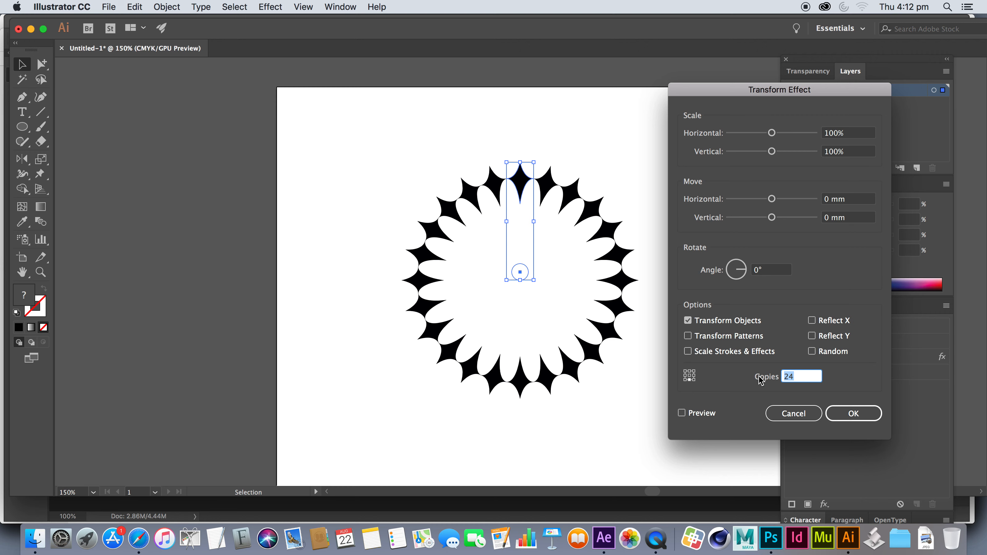
pyautogui.write('3')
# Set the second effect's horizontal and vertical scale to 50% and preview the result
pyautogui.click(859, 136)
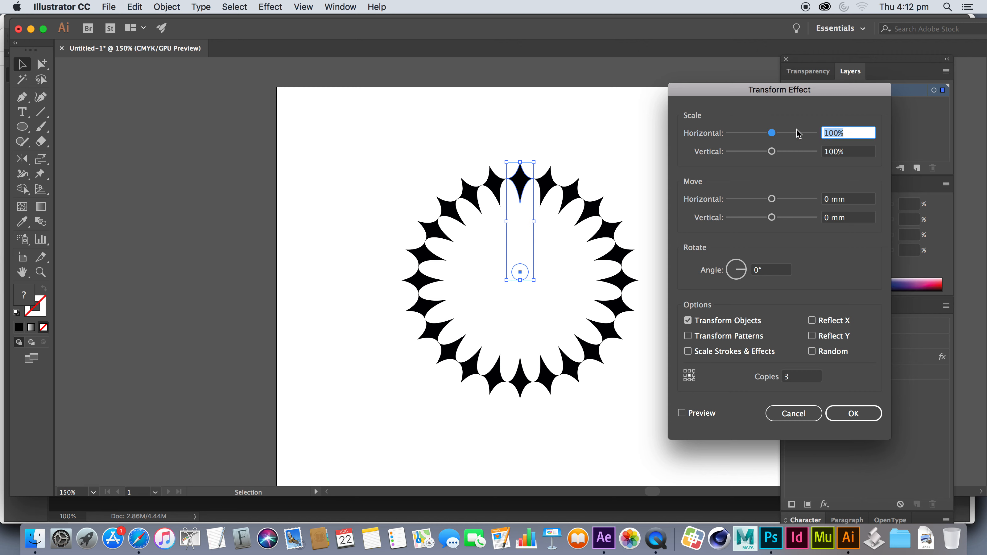
pyautogui.write('50')
pyautogui.press('Tab')
pyautogui.write('50')
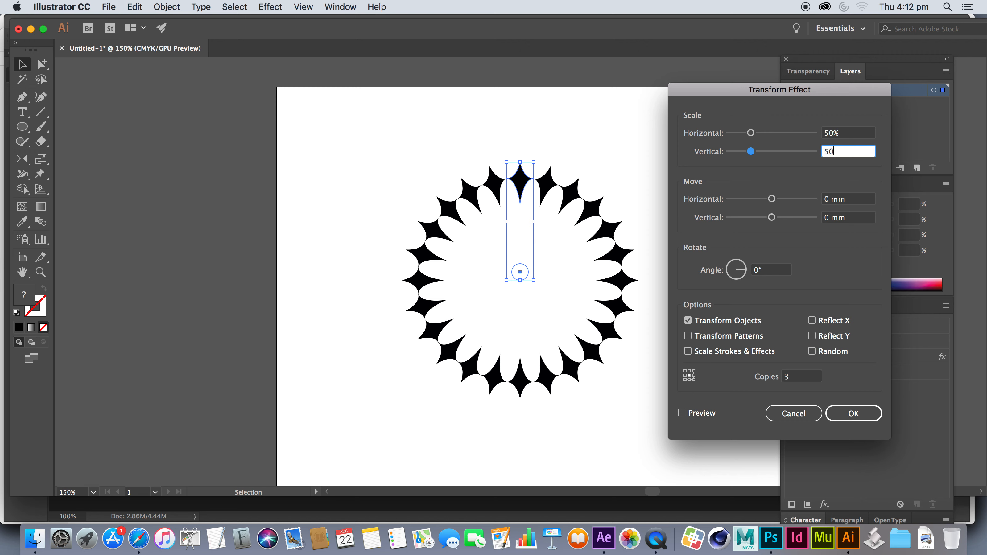
pyautogui.press('Tab')
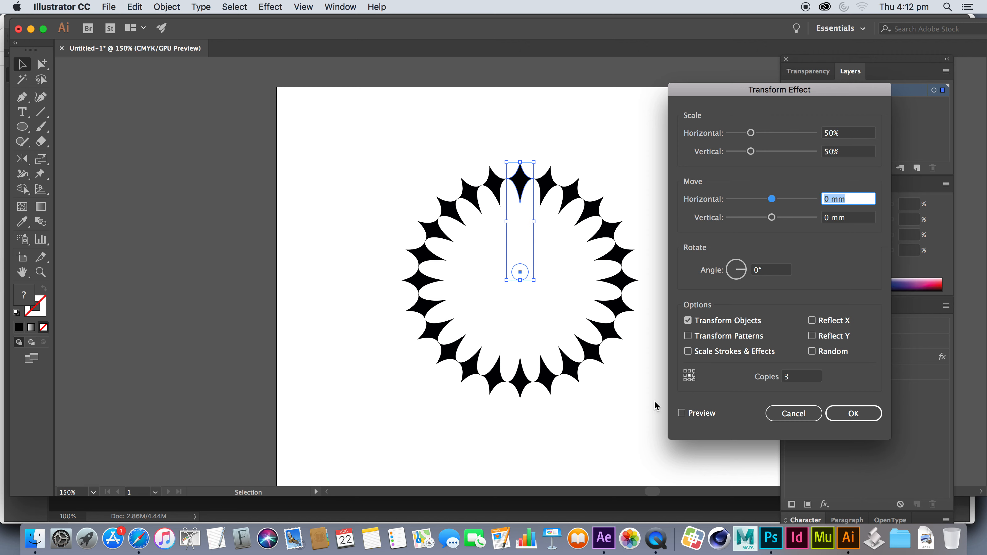
pyautogui.click(682, 413)
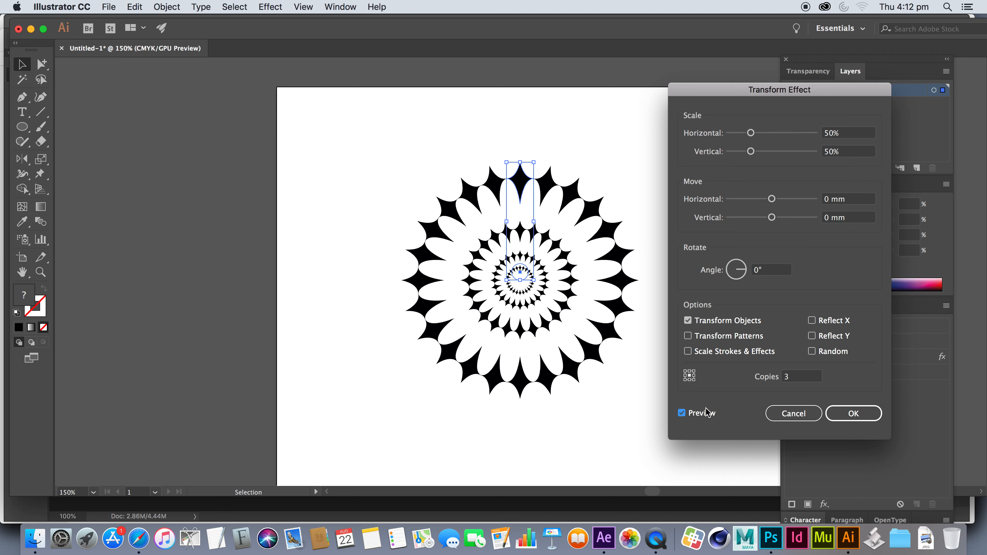
# Set the second Transform effect's horizontal and vertical scale to 70% and apply it to the group
pyautogui.click(843, 136)
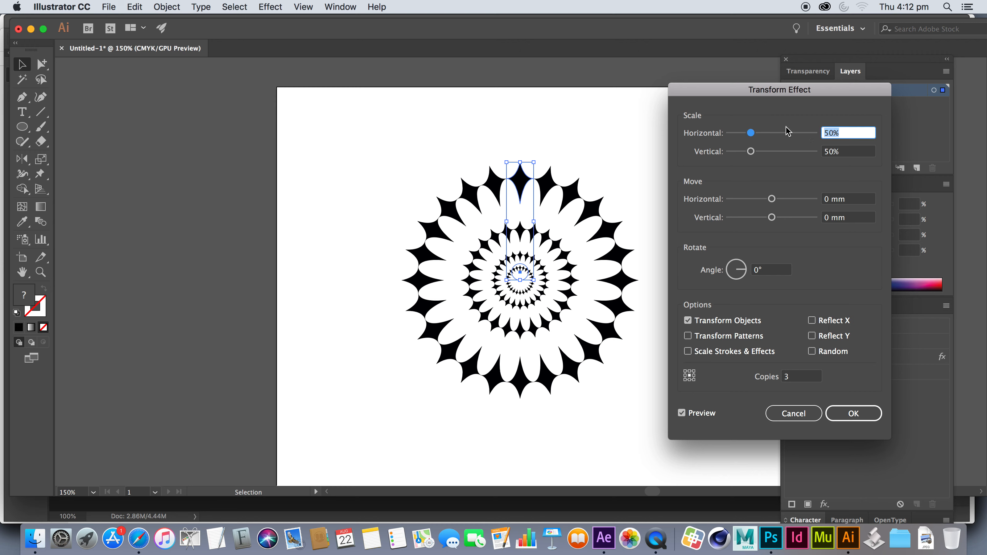
pyautogui.write('70')
pyautogui.press('Tab')
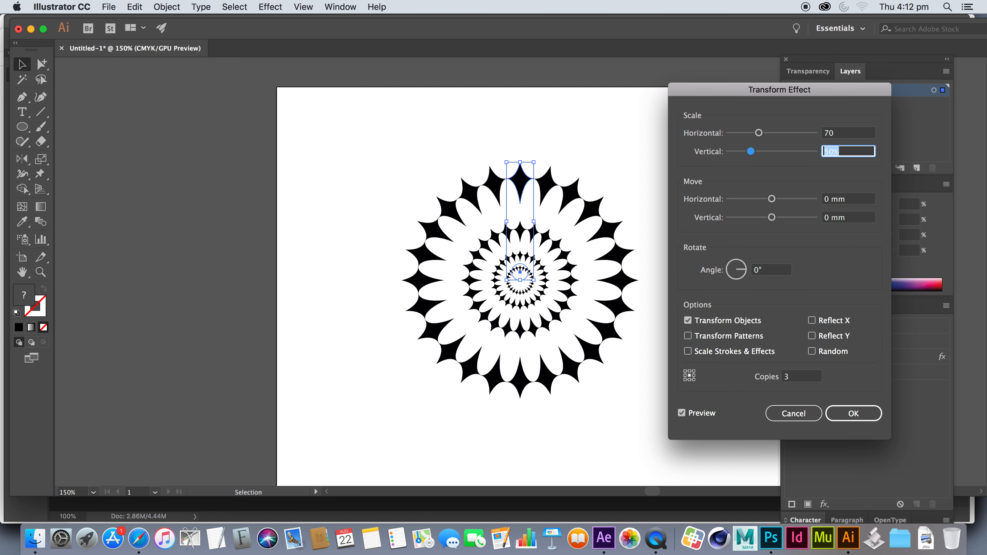
pyautogui.write('70')
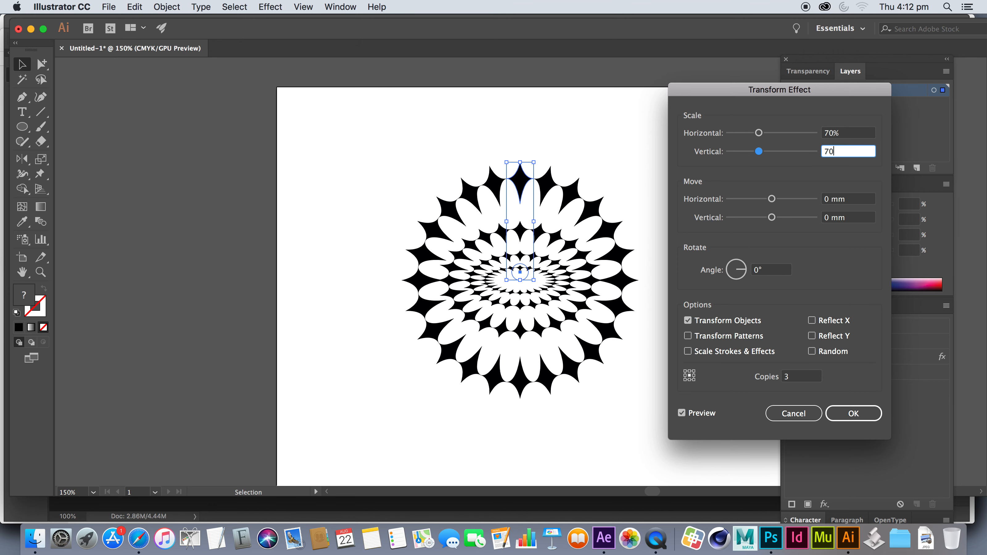
pyautogui.press('Tab')
pyautogui.press('super+equal')
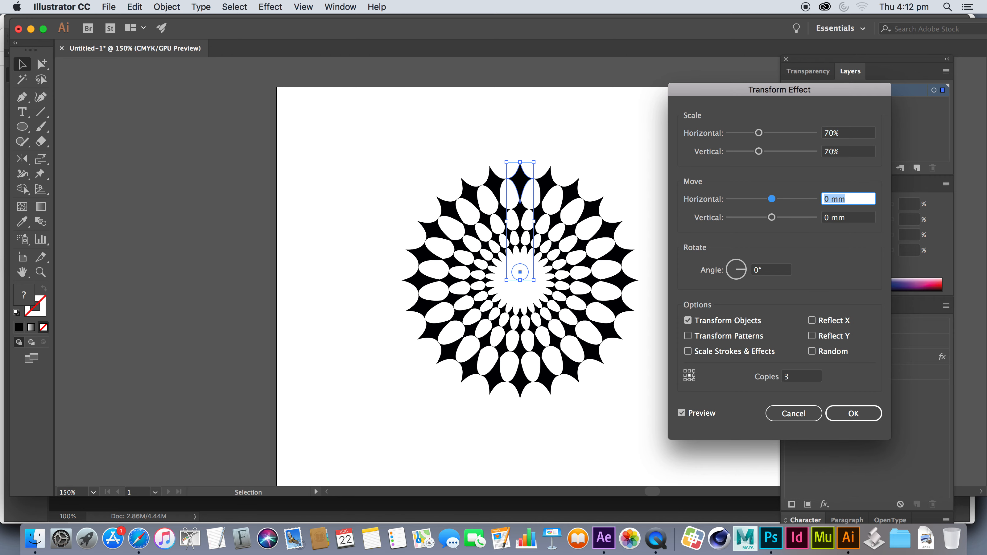
pyautogui.press('Return')
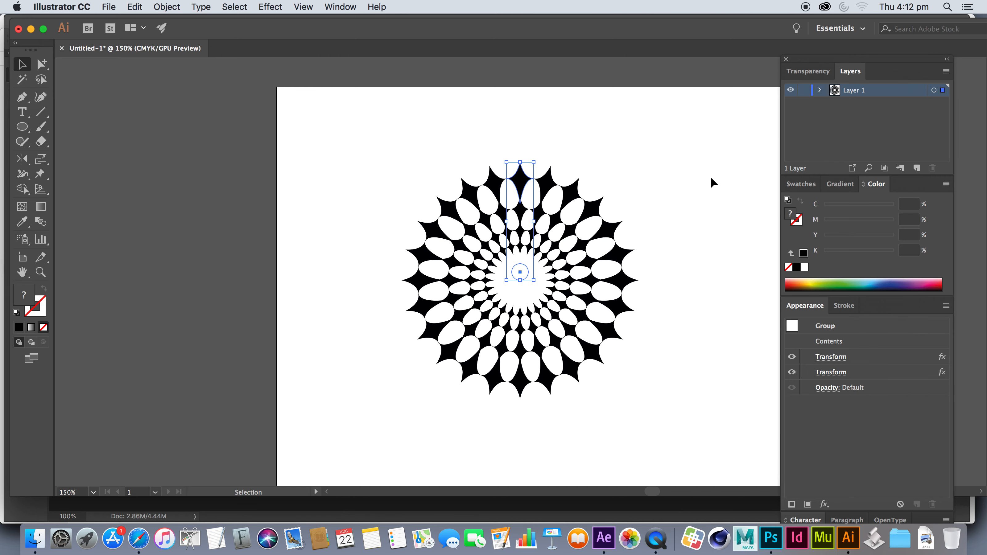
# Edit the group's second Transform effect to make 4 copies, preview the result and apply it
pyautogui.press('super+equal')
pyautogui.press('super+equal')
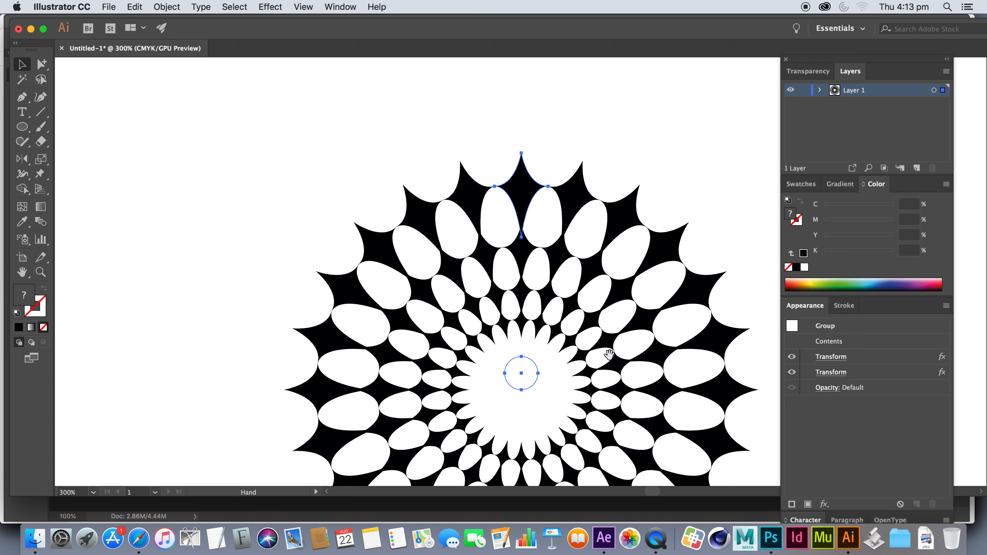
pyautogui.scroll(-10, 535, 341)
pyautogui.hscroll(2, 535, 341)
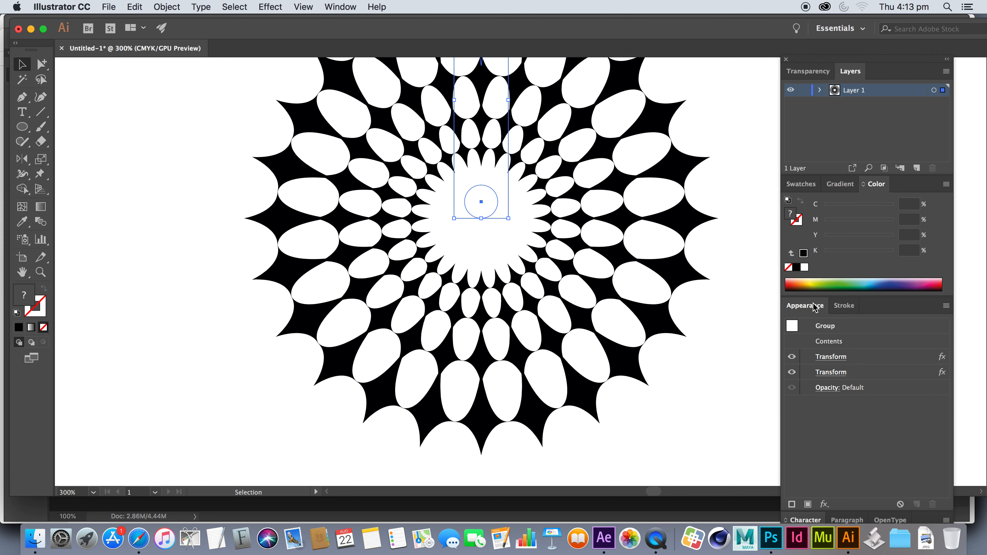
pyautogui.click(830, 356)
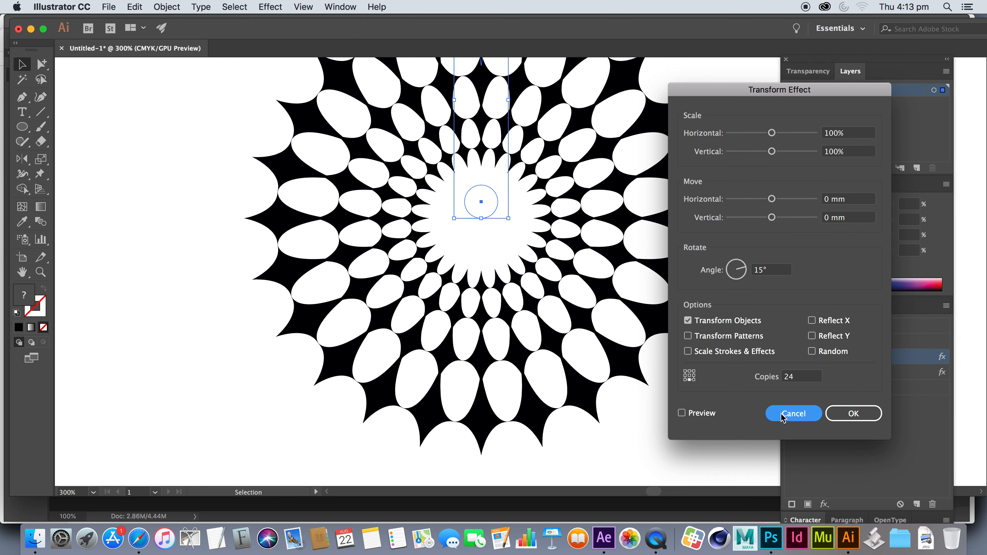
pyautogui.click(793, 414)
pyautogui.click(831, 373)
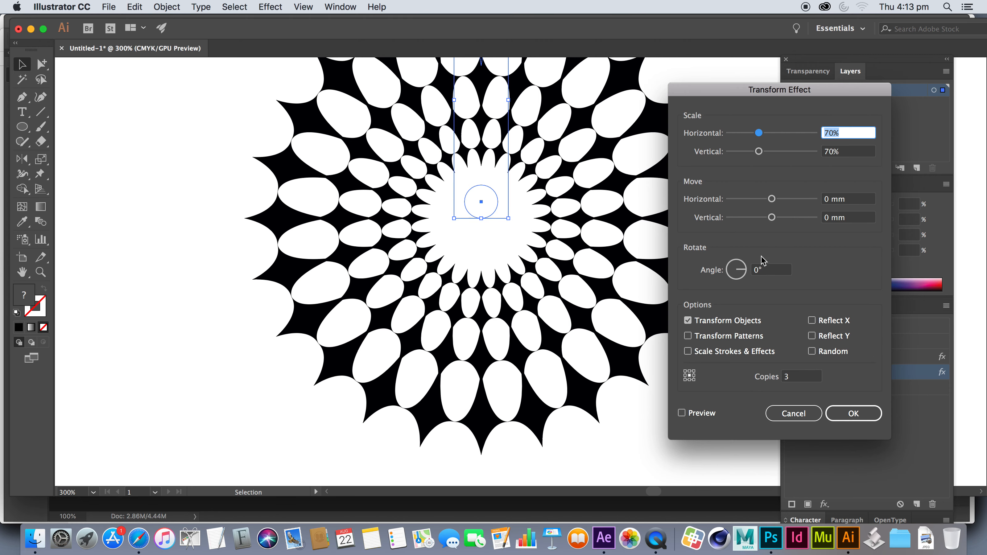
pyautogui.click(793, 377)
pyautogui.write('4')
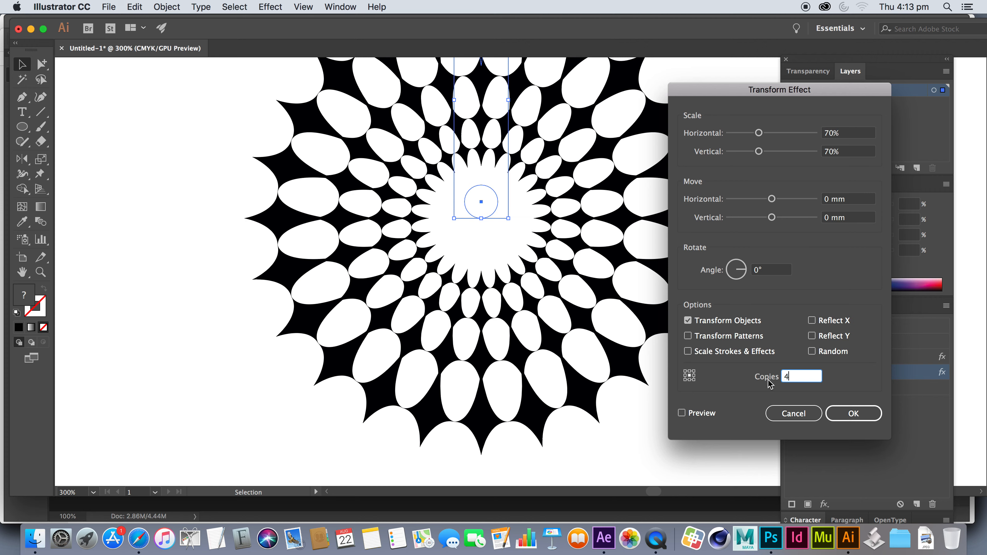
pyautogui.click(682, 413)
pyautogui.click(848, 413)
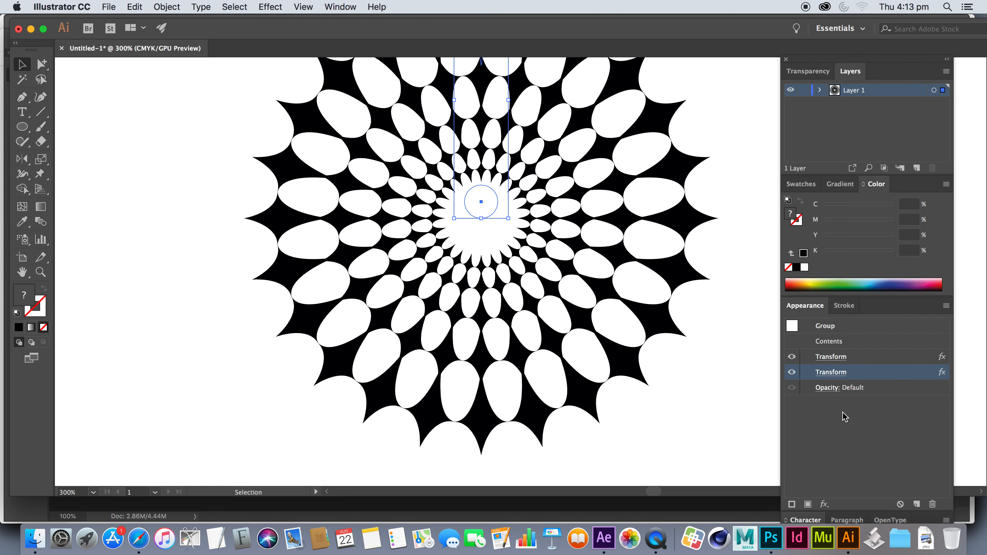